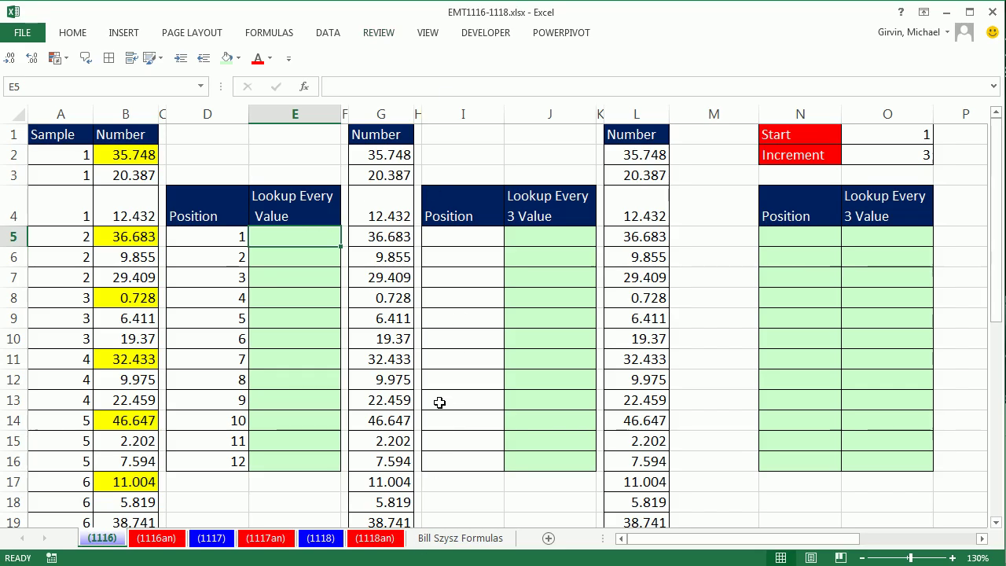
Review the first number of each sample and the position values in column D
click(138, 155)
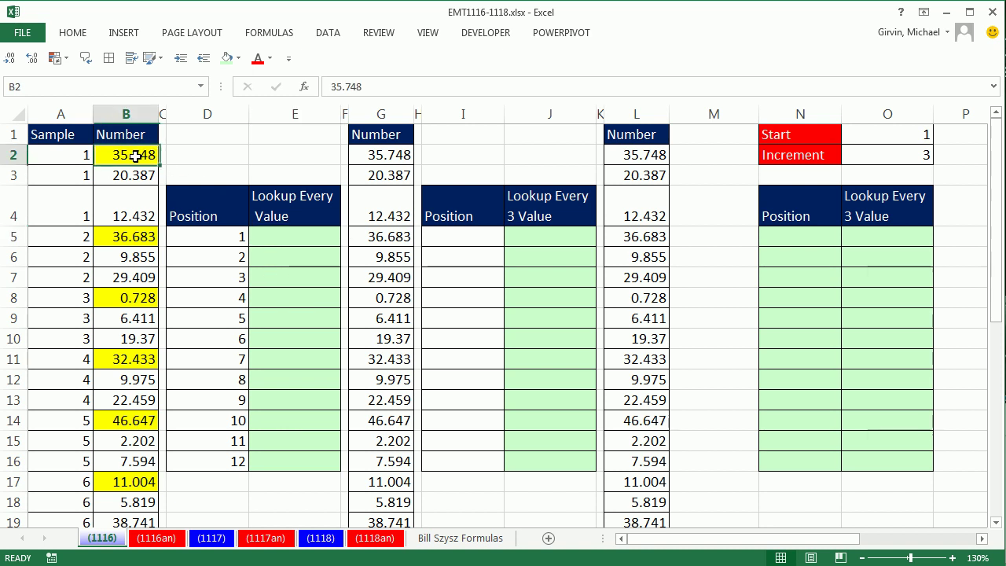
click(135, 233)
click(143, 298)
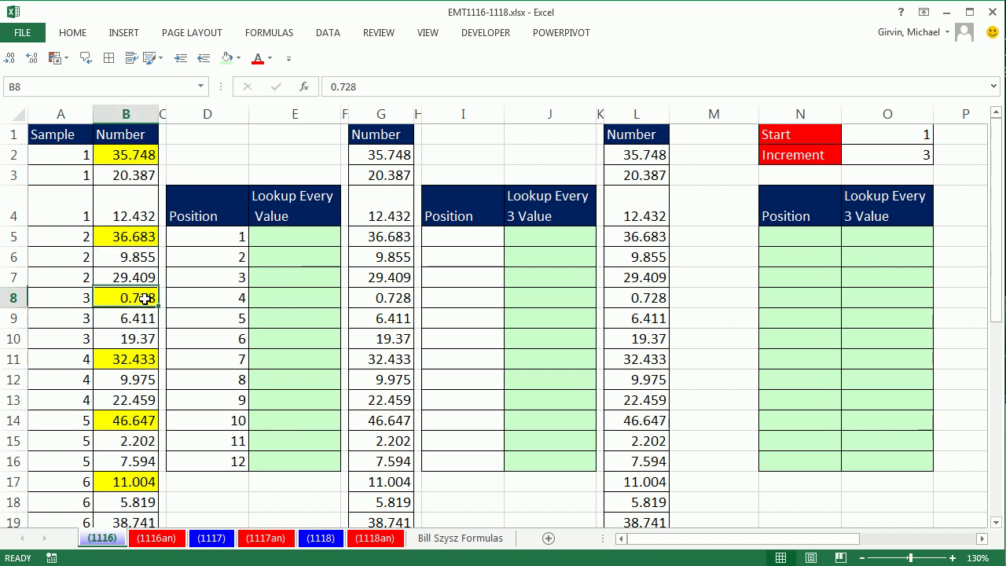
click(282, 235)
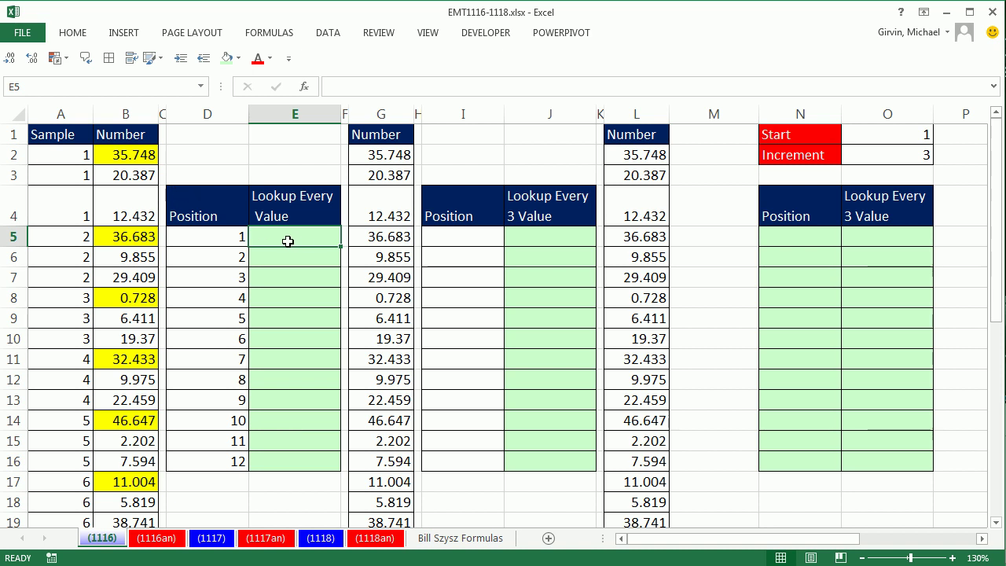
click(234, 240)
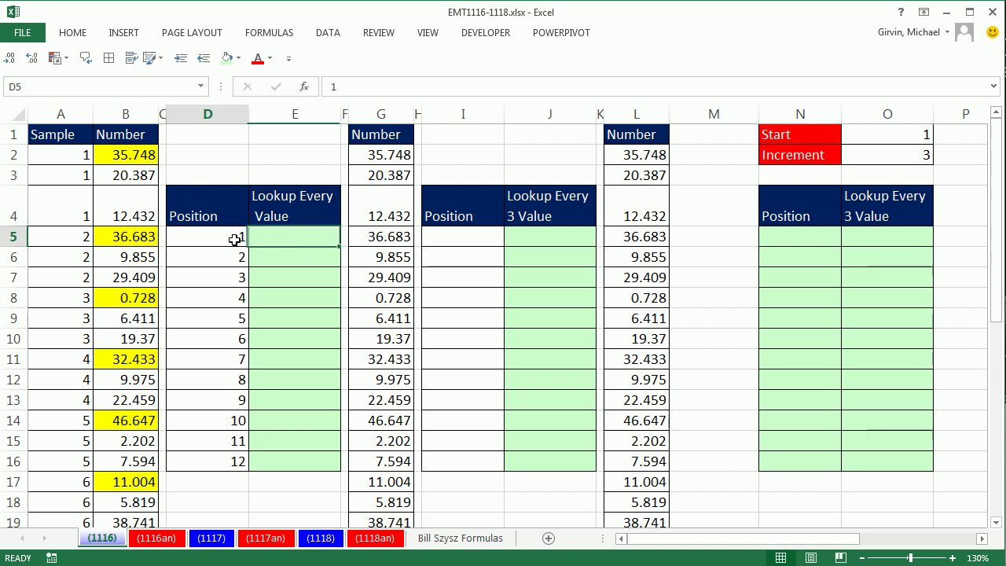
click(229, 260)
click(218, 208)
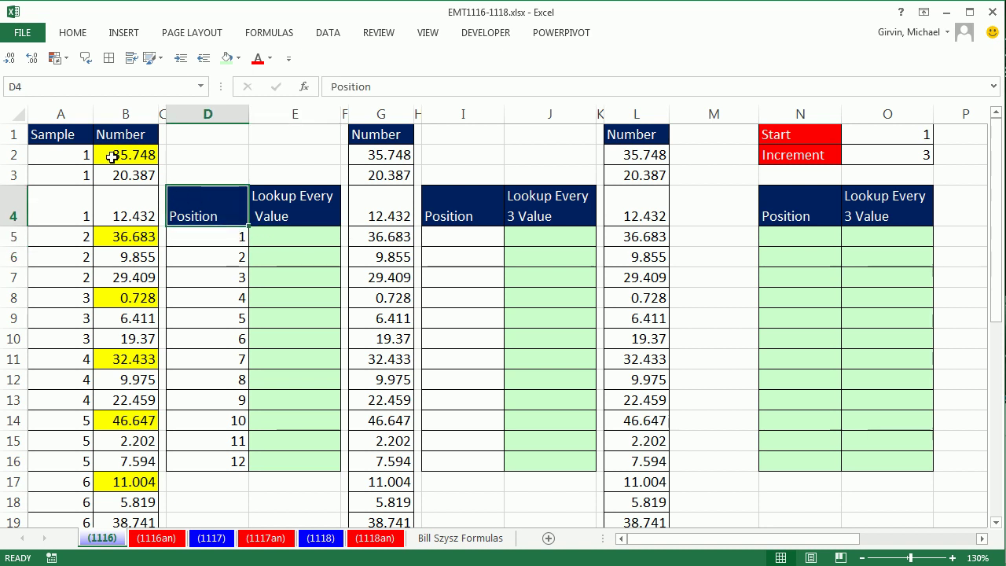
Copy the Sample header from A1 into D4, replacing Position
click(68, 131)
key(ctrl+c)
click(215, 201)
key(ctrl+v)
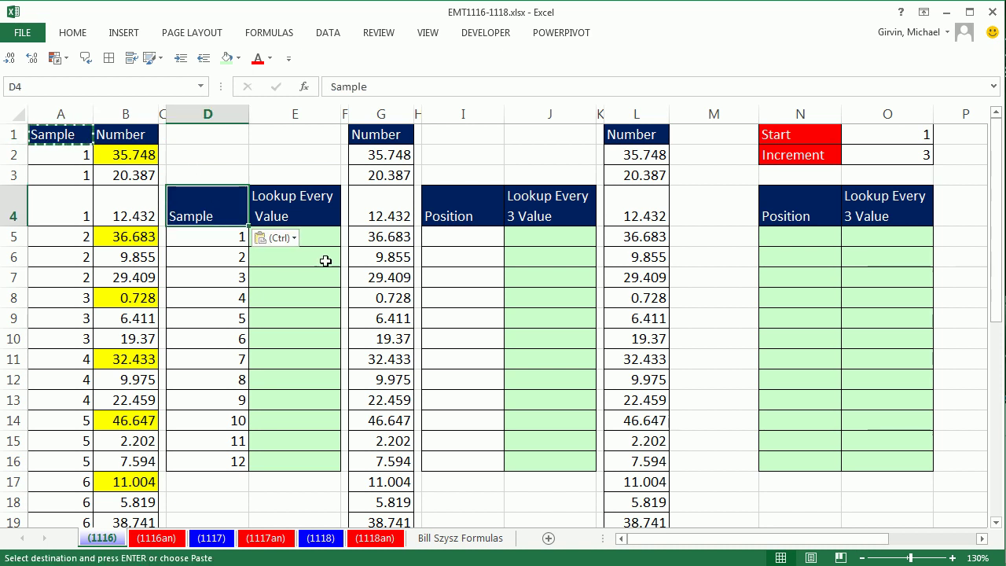
Enter =MATCH(D5,$A$2:$A$37,0) in E5 and fill it down to E16
click(311, 239)
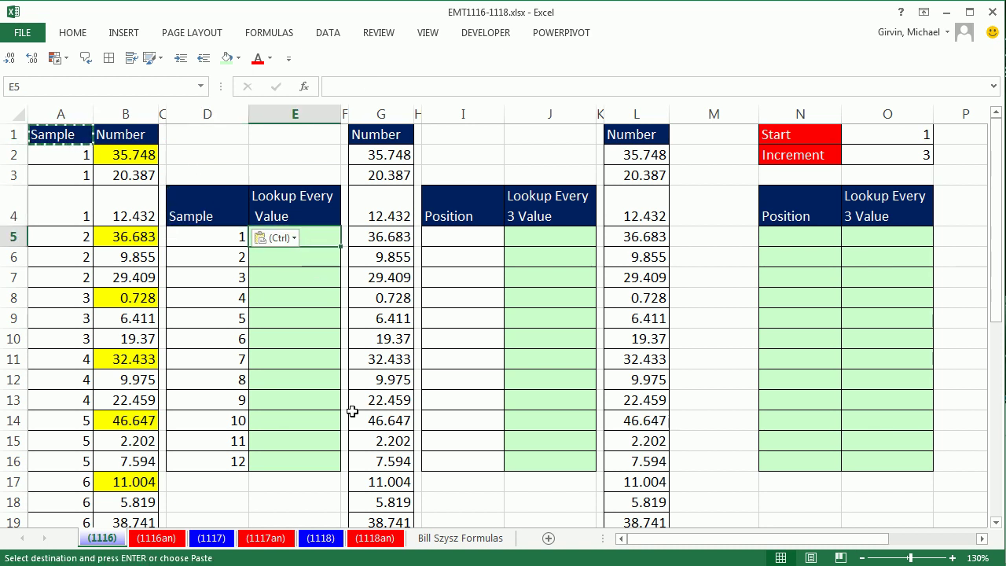
text(=ma)
key(Tab)
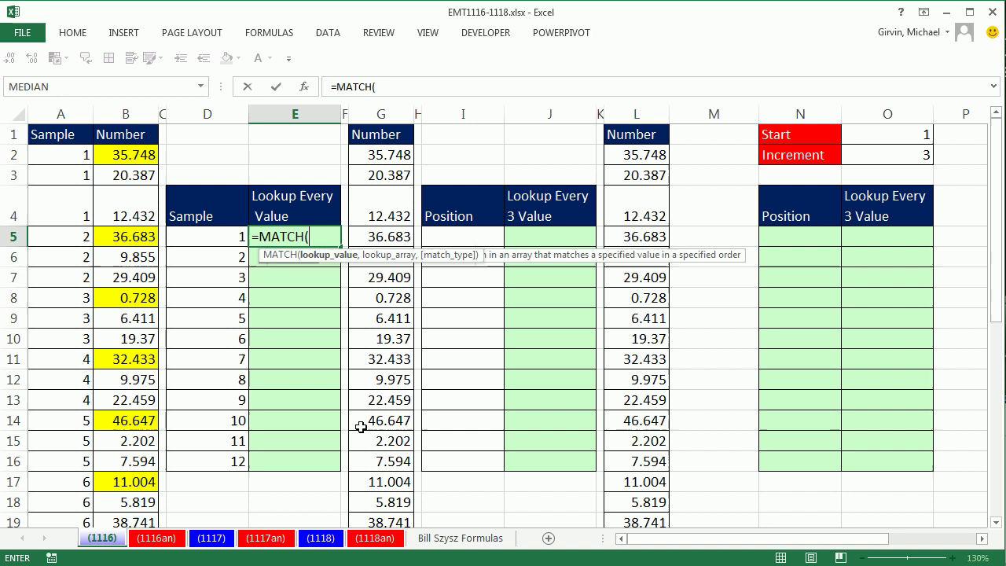
click(195, 237)
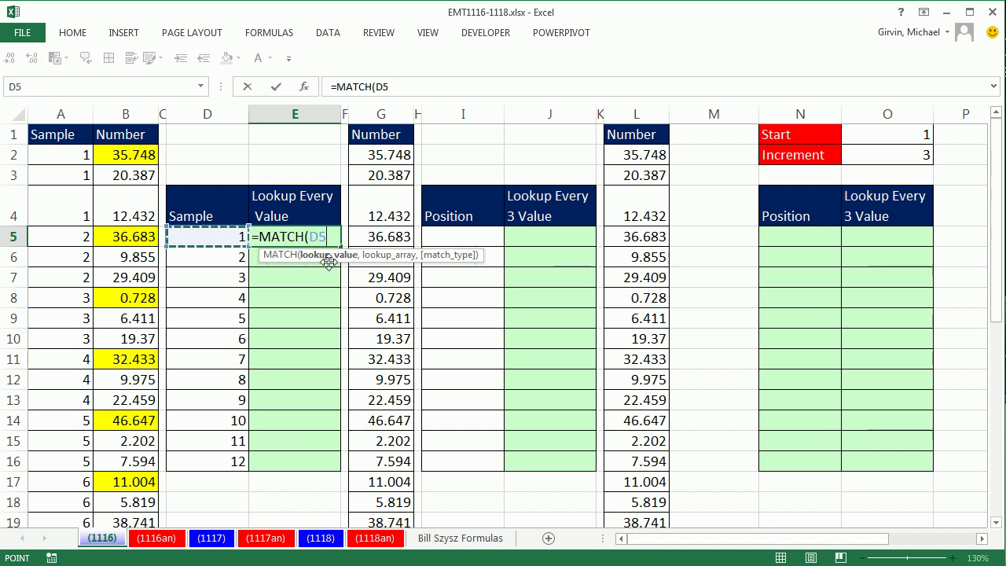
text(,)
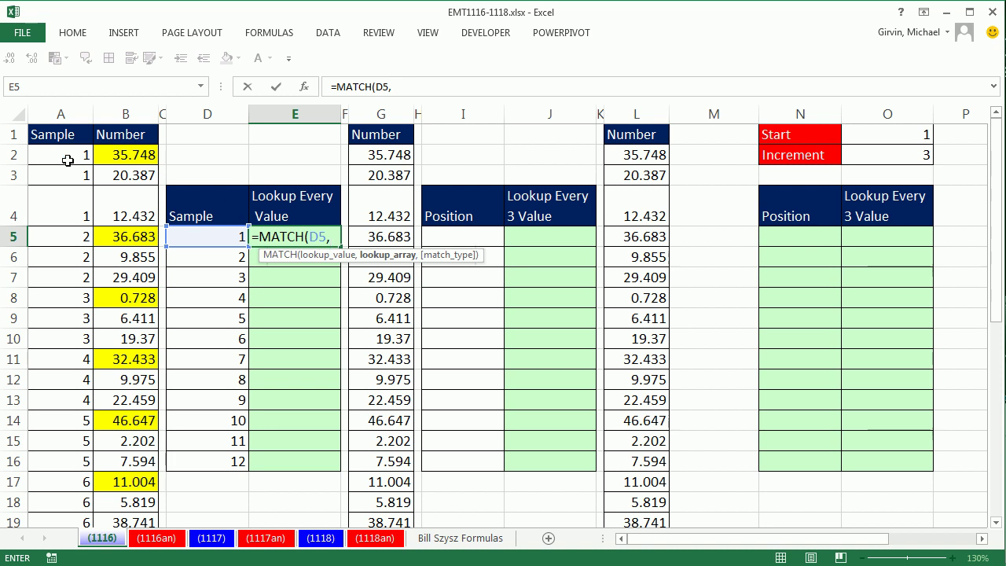
click(68, 160)
key(ctrl+shift+Down)
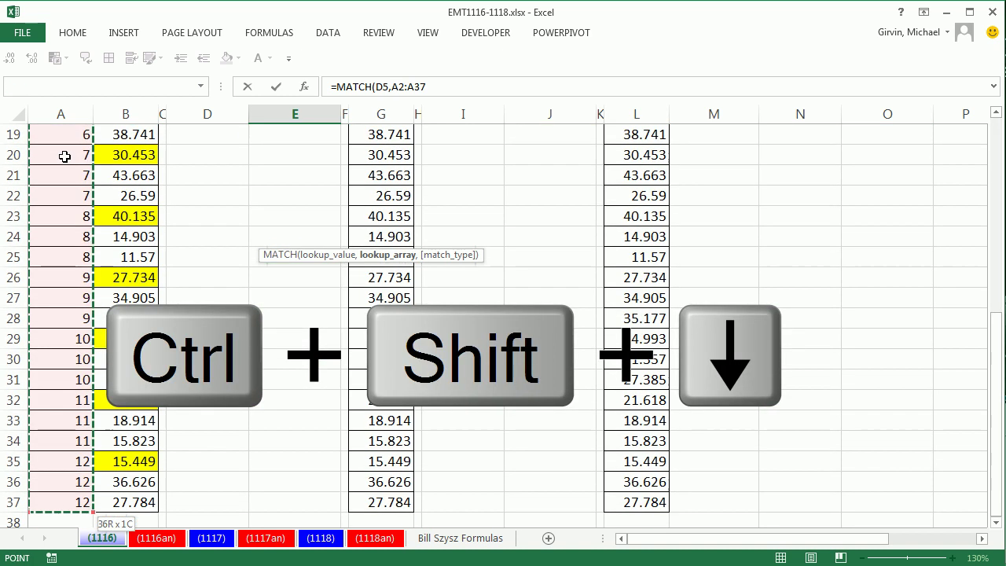
key(F4)
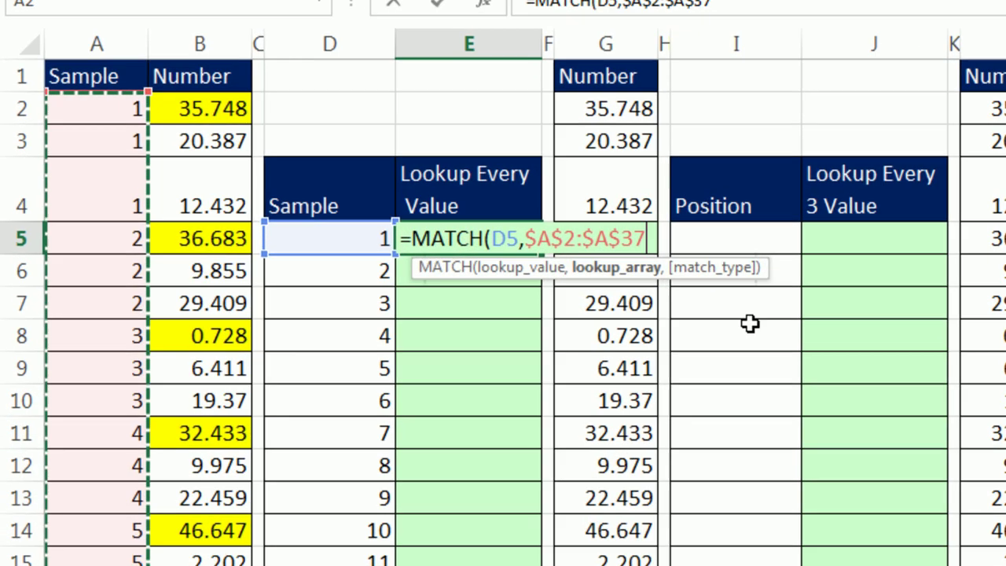
text(,)
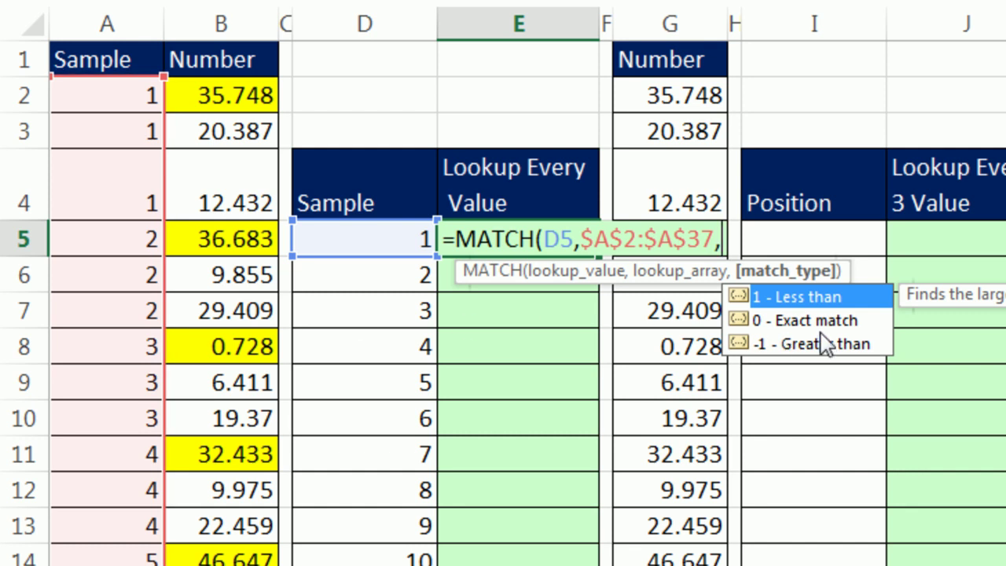
double_click(782, 320)
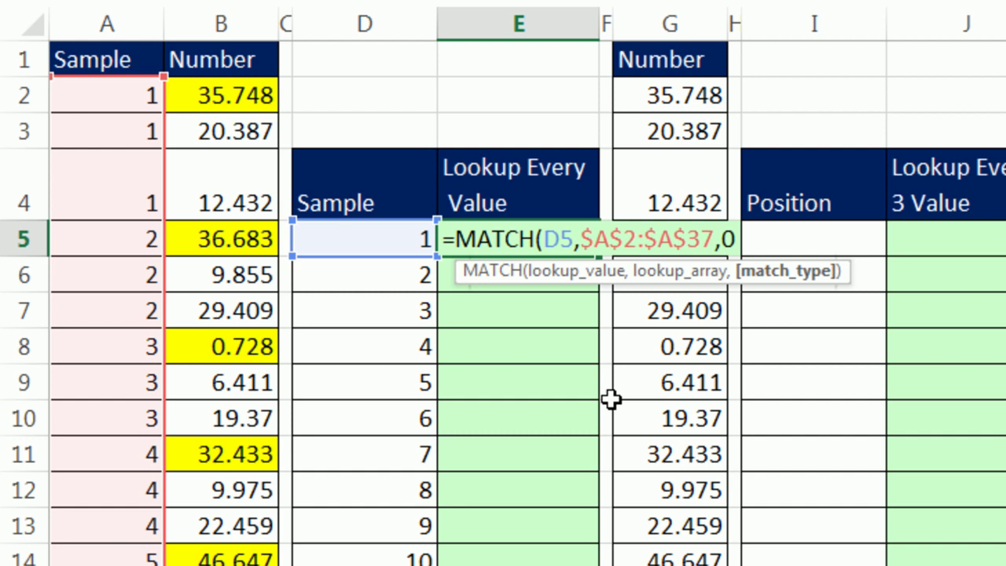
text())
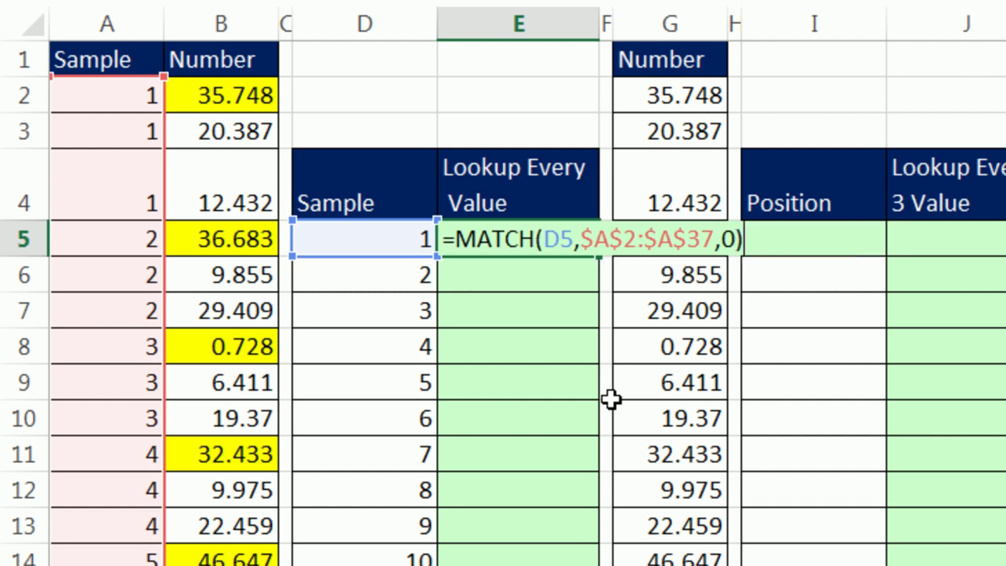
key(ctrl+Return)
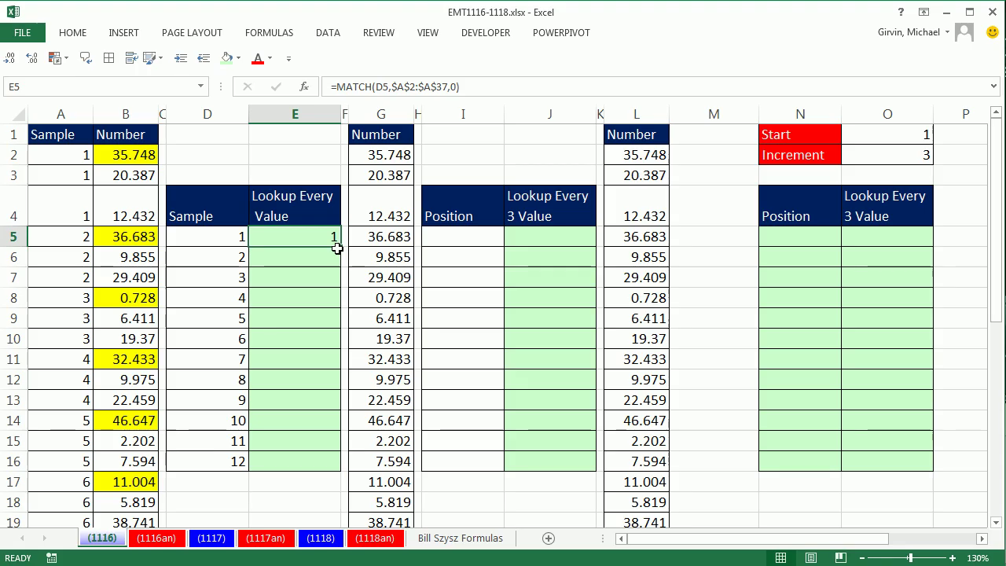
double_click(599, 259)
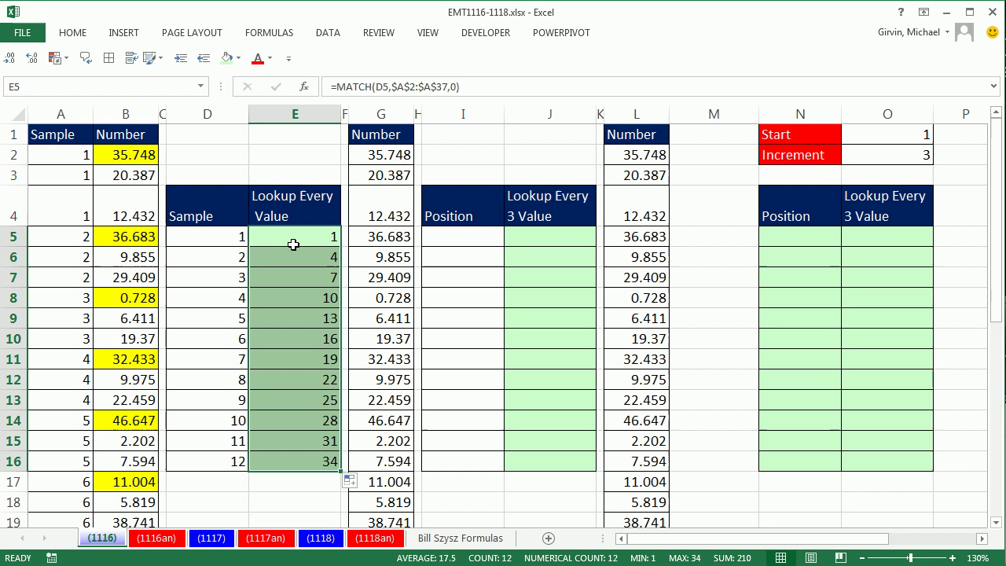
Wrap the MATCH as =INDEX($B$2:$B$37,MATCH(D5,$A$2:$A$37,0)) across E5:E16
double_click(259, 237)
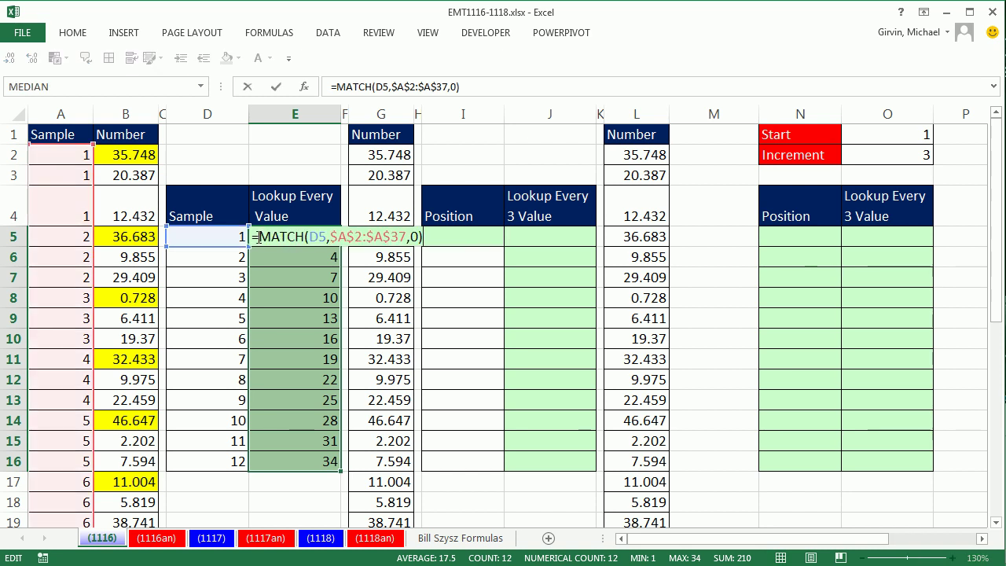
text(in)
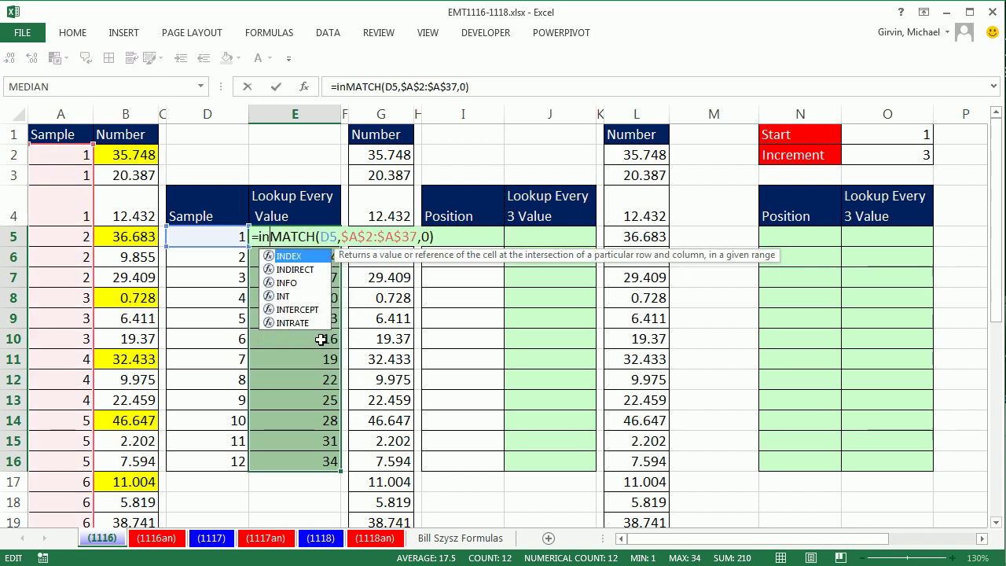
key(Tab)
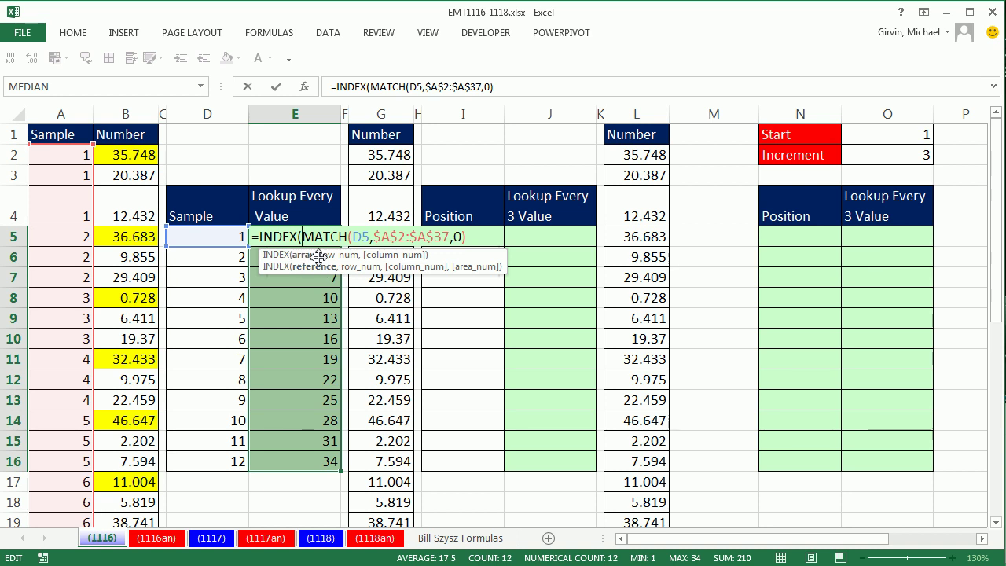
click(113, 152)
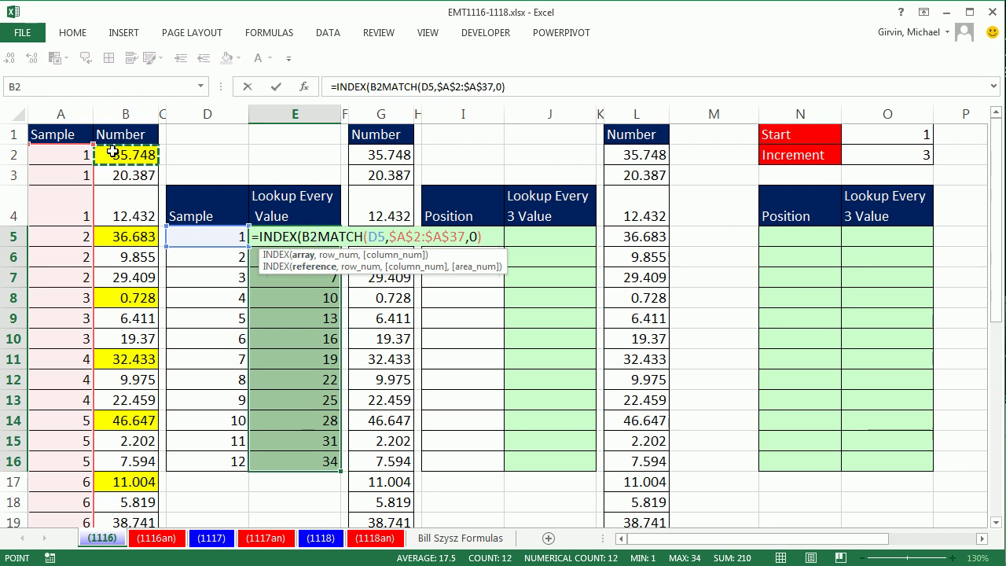
key(ctrl+shift+Down)
key(F4)
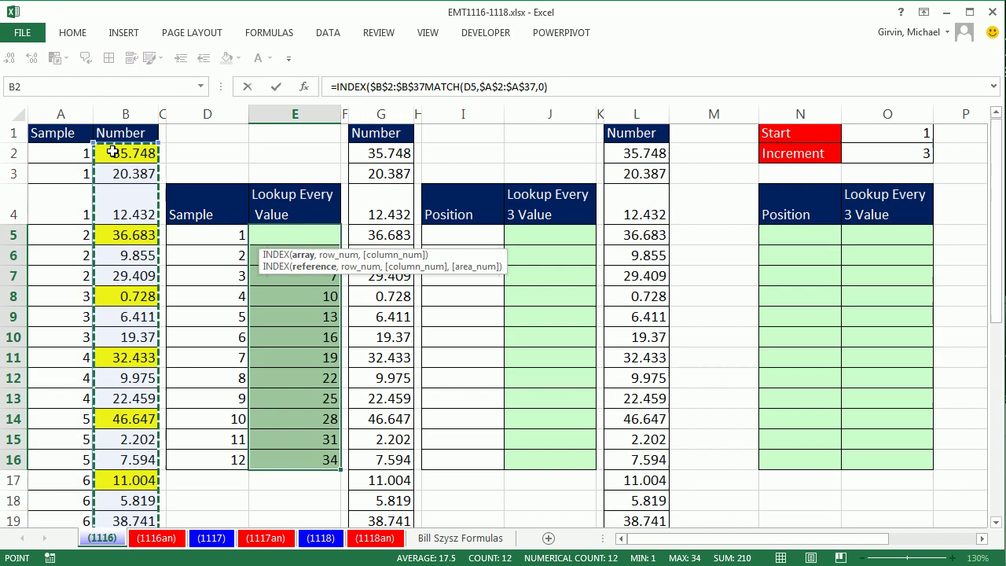
text(,)
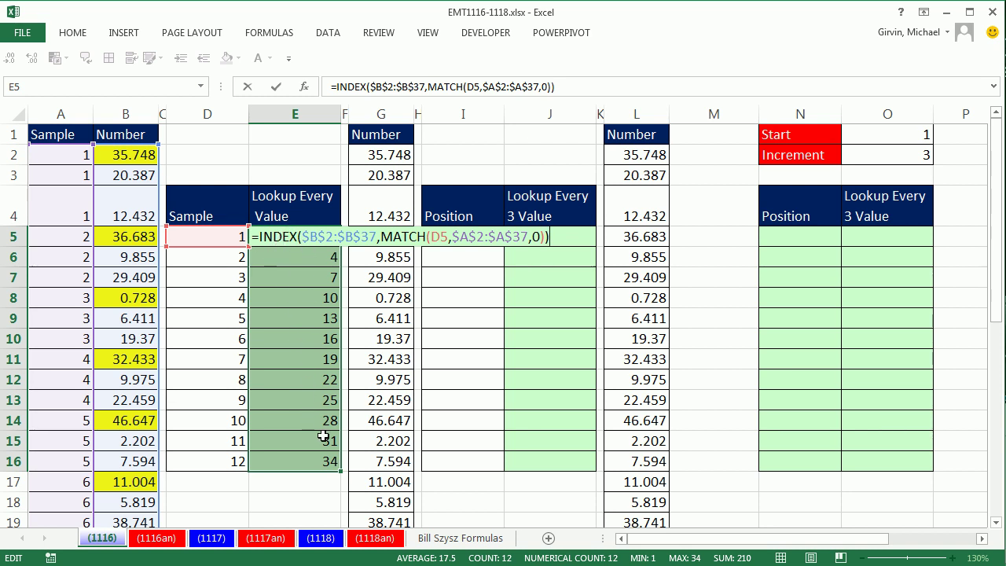
key(ctrl+Return)
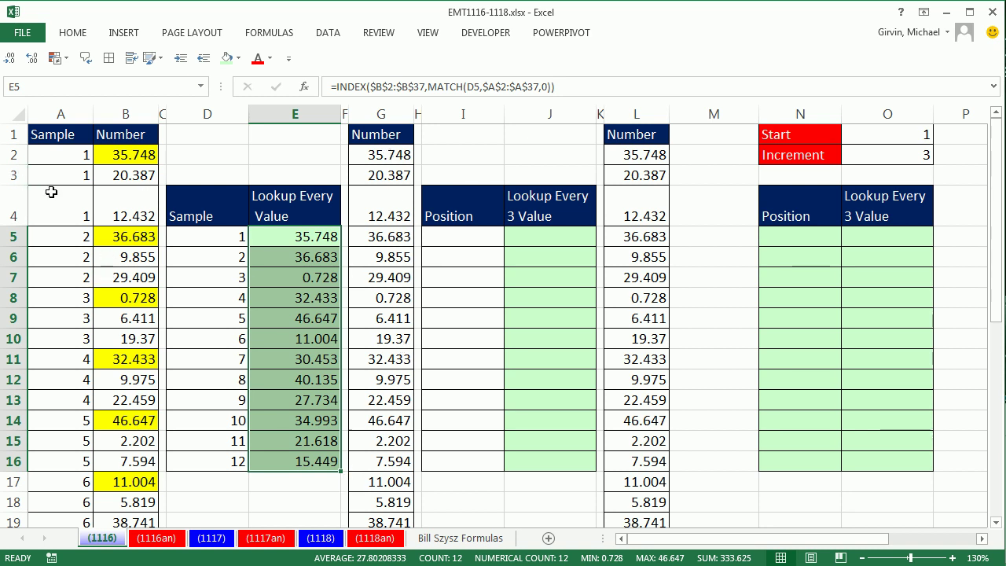
Enter 1 and 4 in I5:I6 and extend the series to I16, ending at 34
click(484, 241)
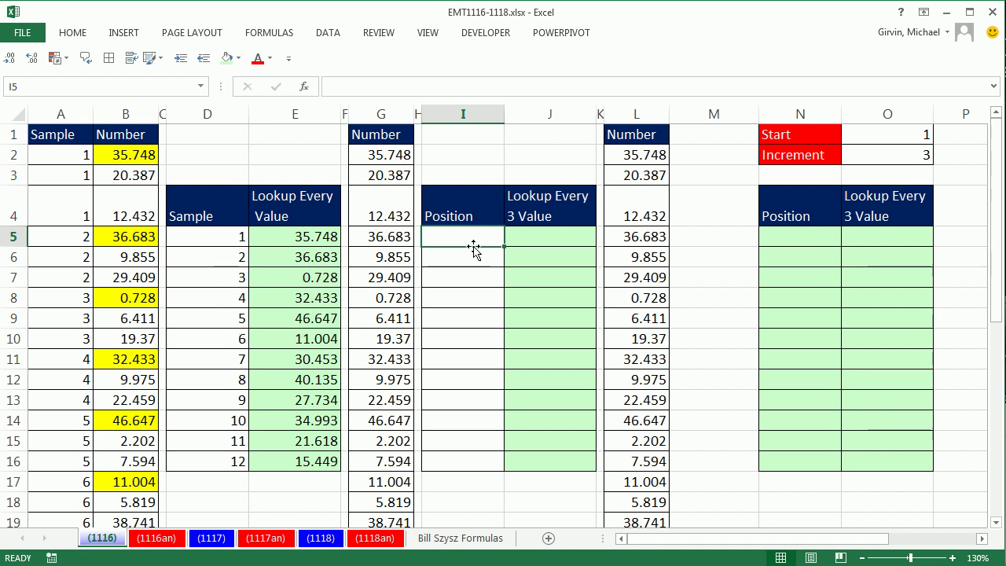
text(1)
key(Return)
text(4)
key(Return)
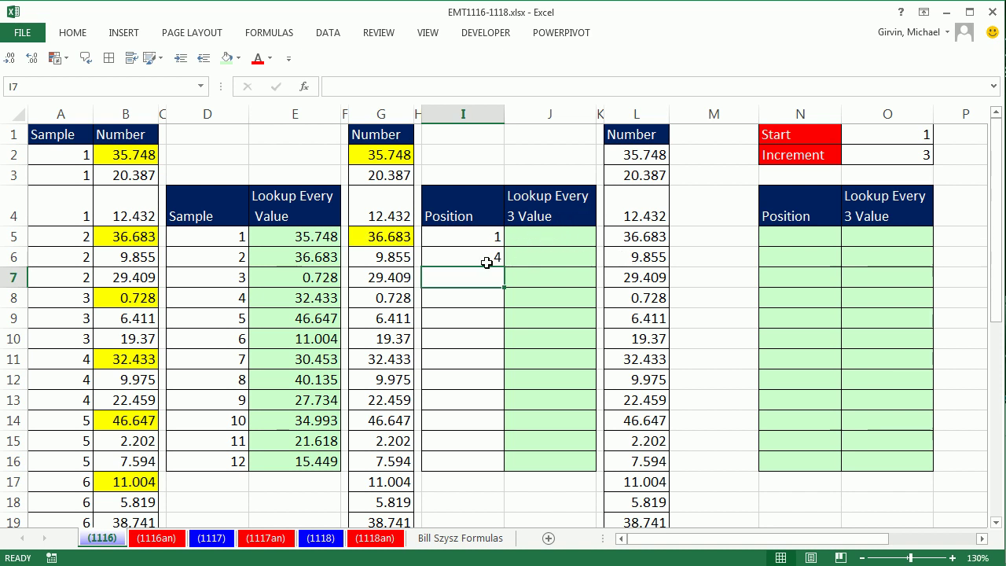
drag(483, 241, 487, 260)
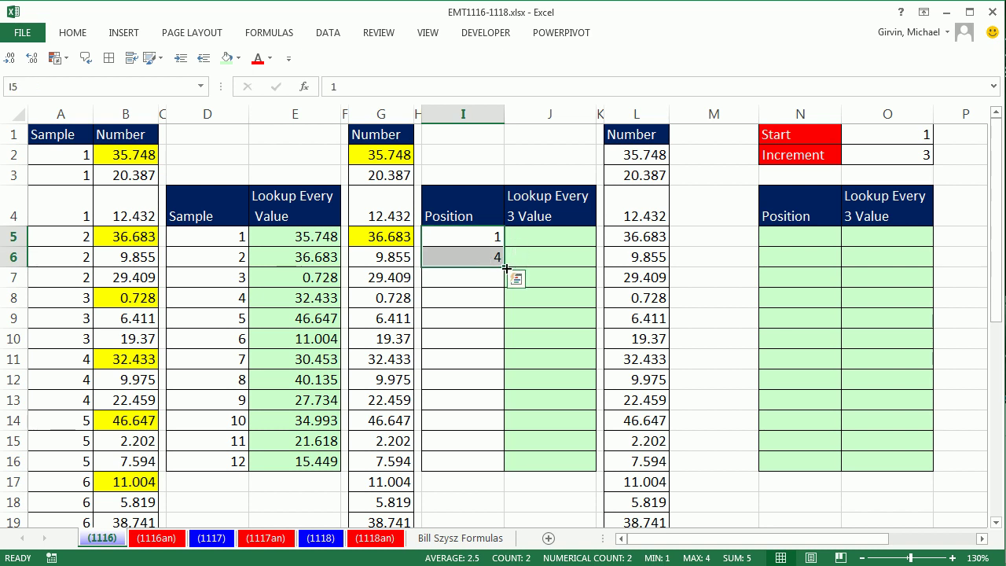
drag(506, 269, 516, 471)
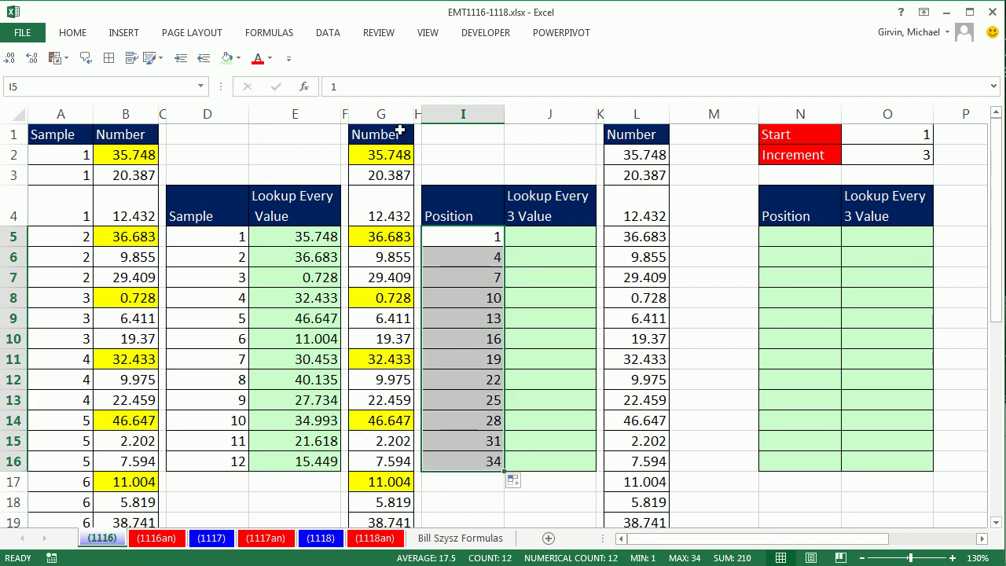
Enter =INDEX($G$2:$G$37,I5) in J5 and copy it down to J16
click(557, 239)
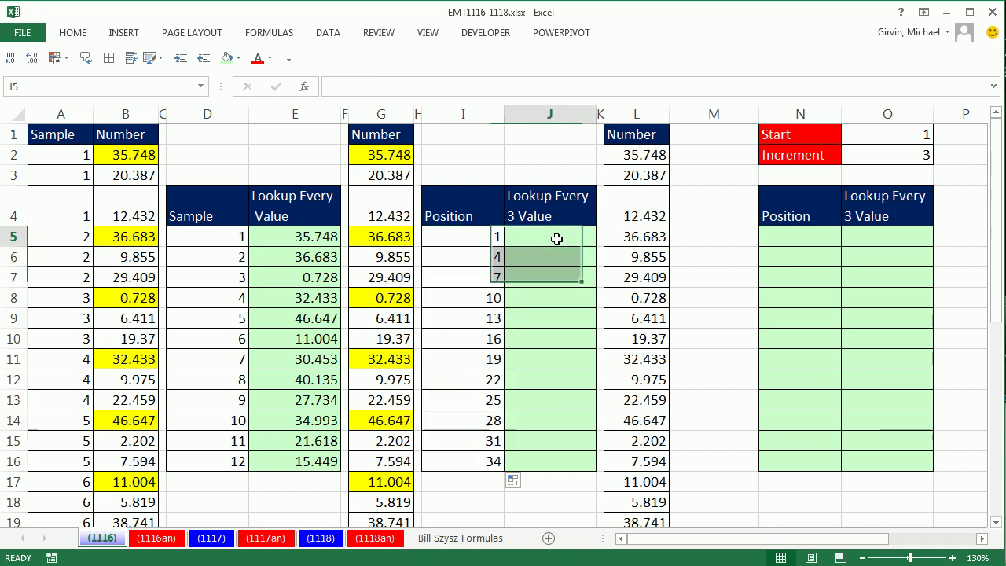
text(=INDEX()
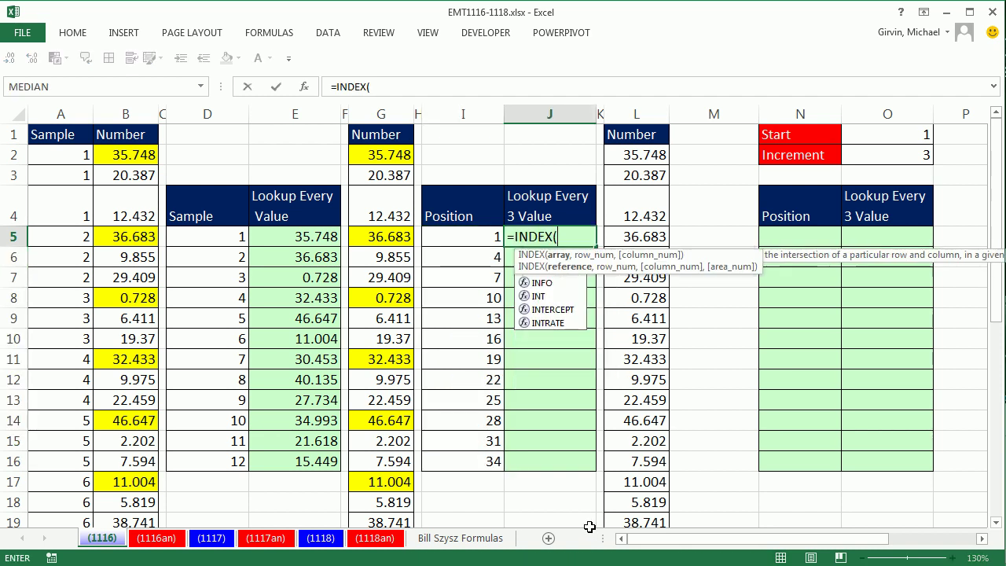
click(364, 155)
key(ctrl+shift+Down)
key(F4)
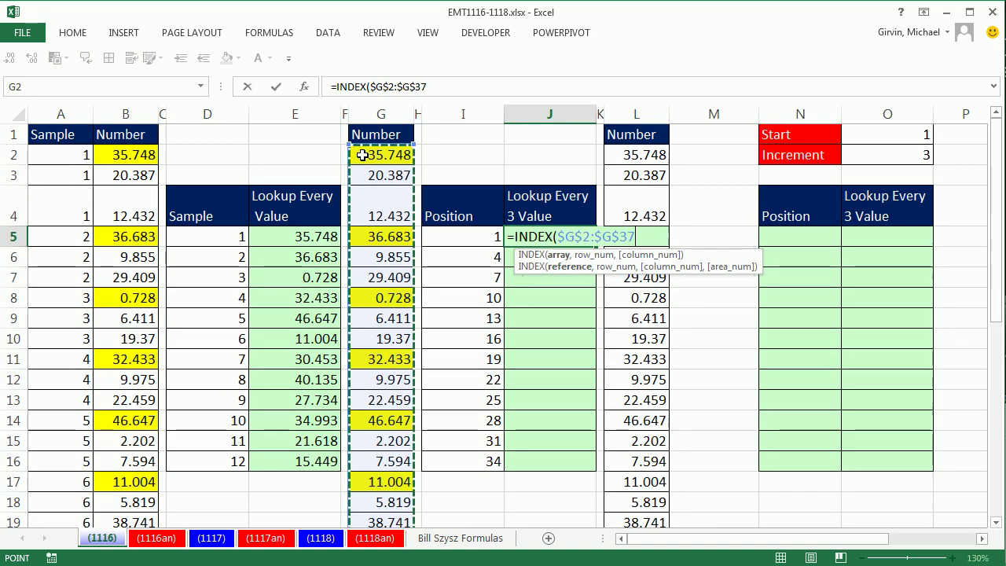
text(,)
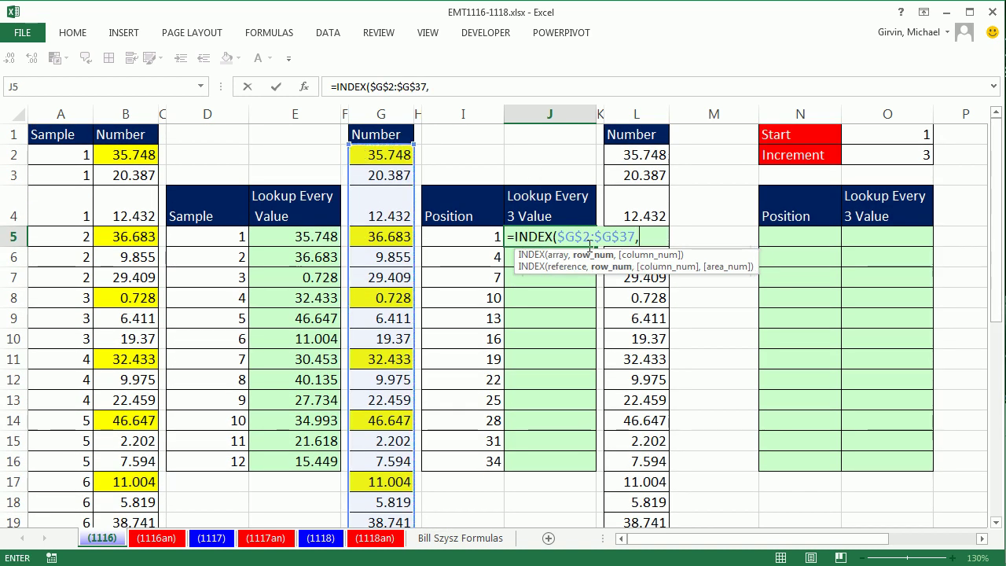
click(467, 236)
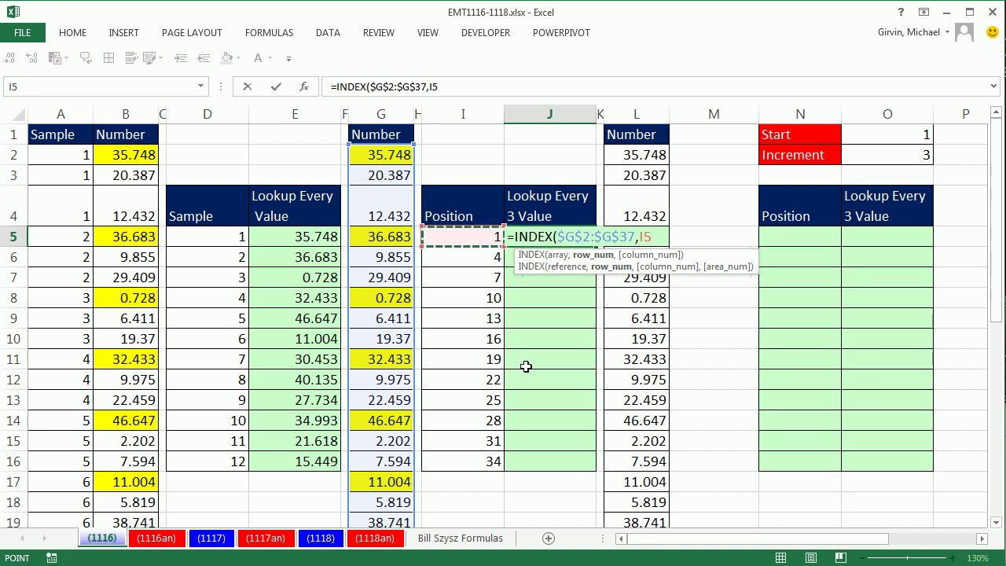
text())
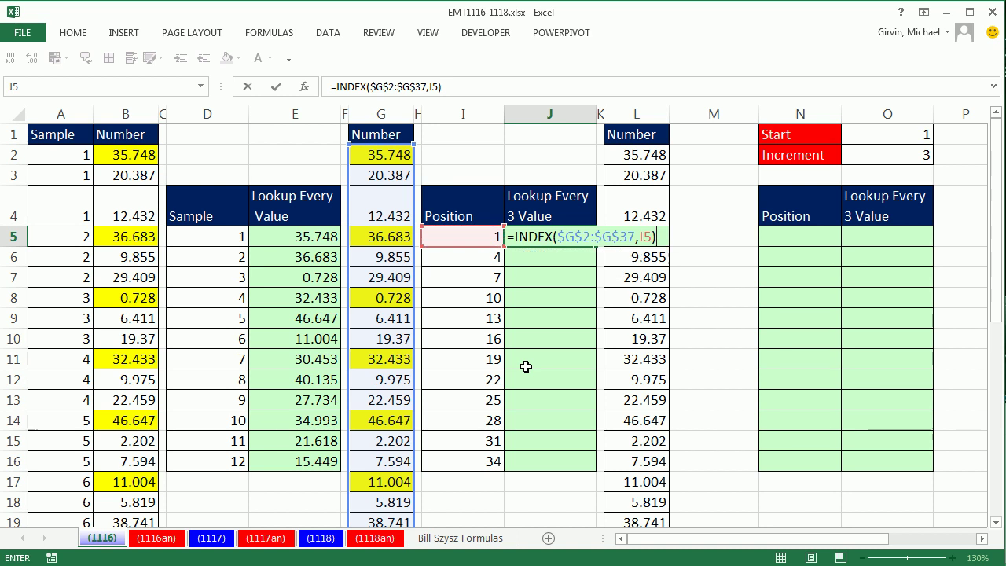
key(ctrl+Return)
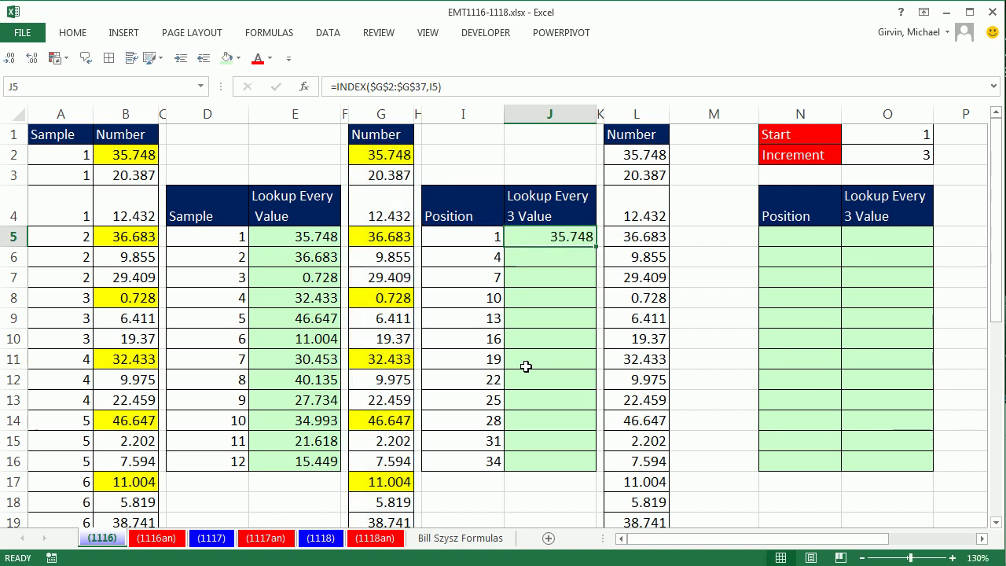
double_click(596, 247)
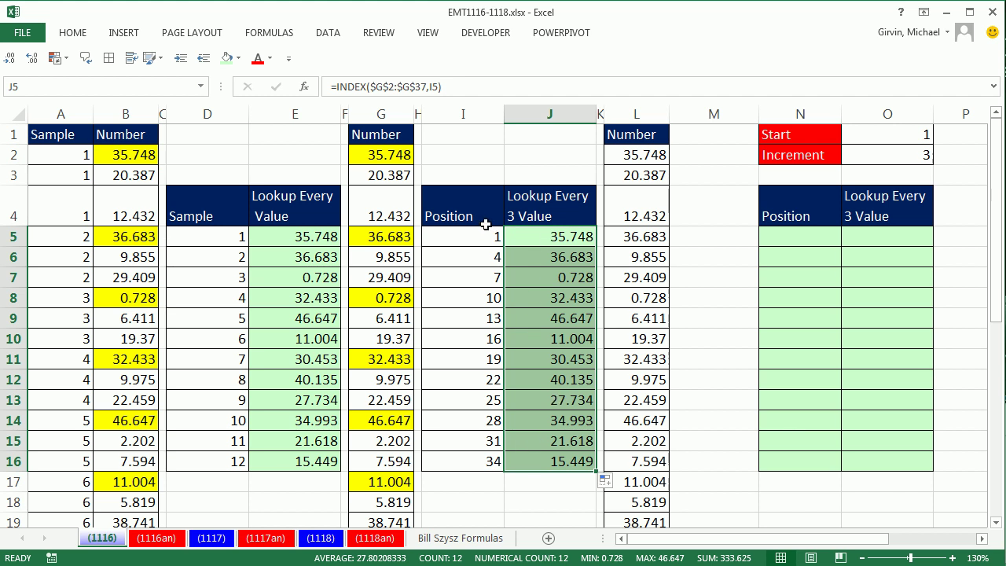
drag(481, 236, 480, 258)
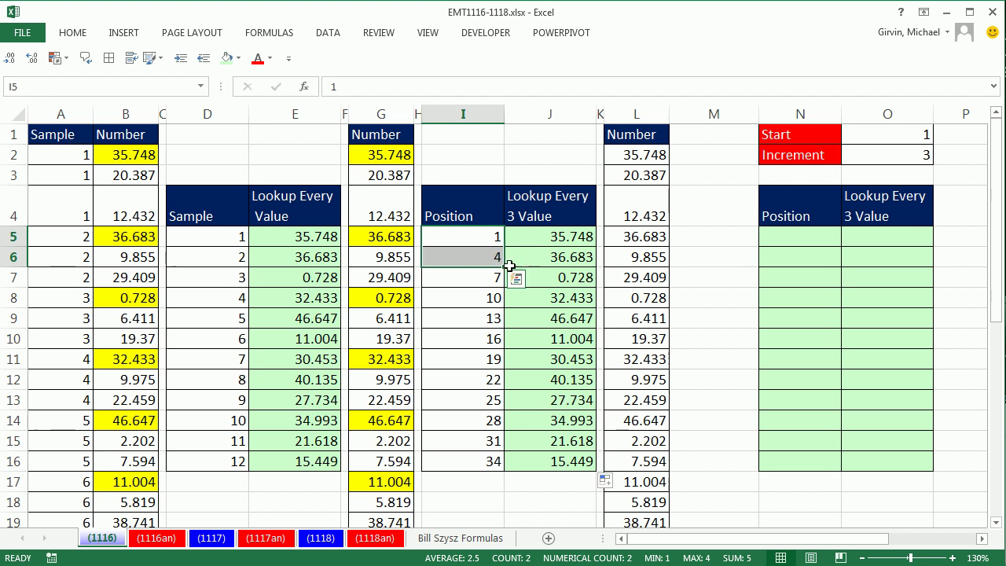
Enter =ROWS(N$5:N5) in N5, copy it to N16, and check the copy in N8
click(982, 539)
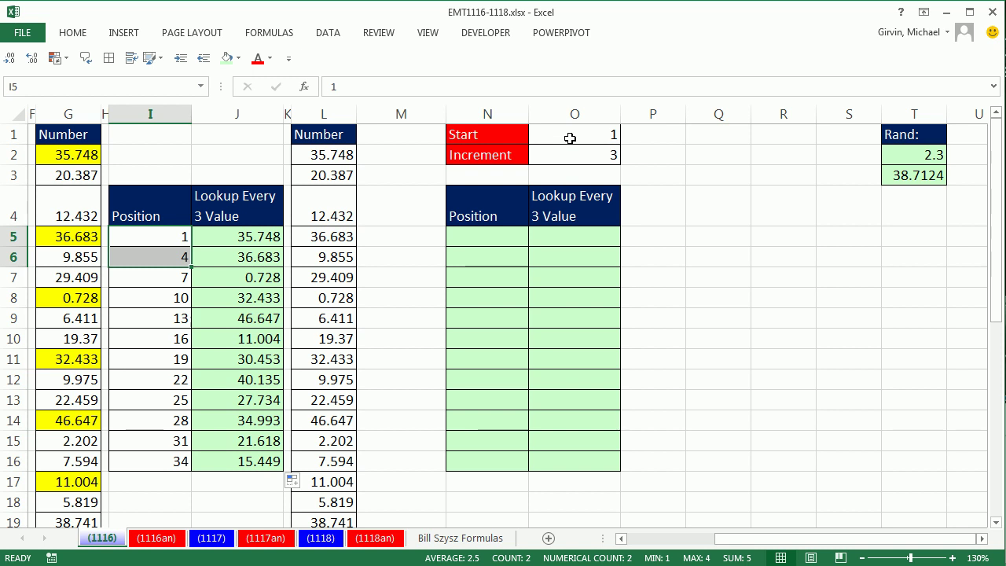
click(509, 237)
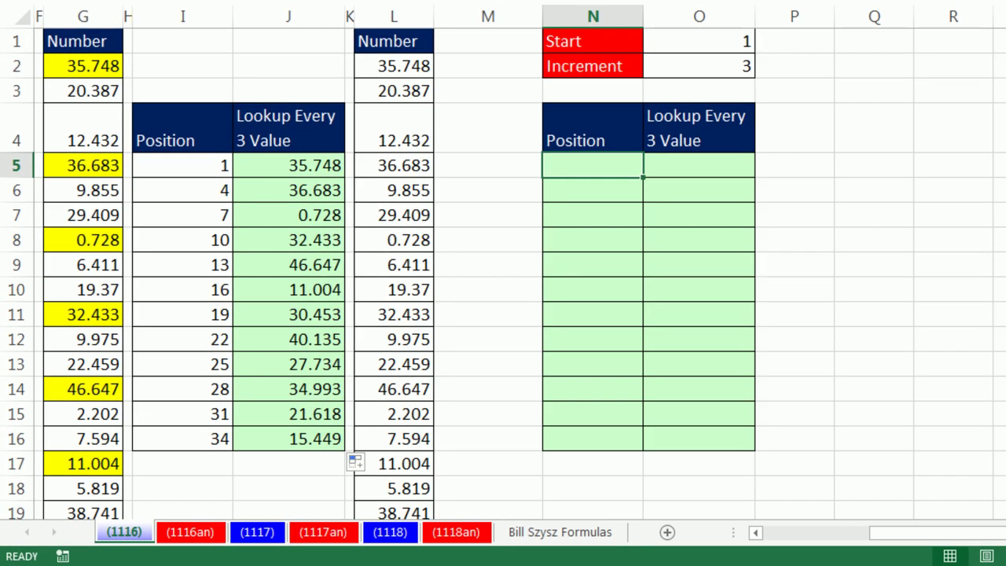
text(=row)
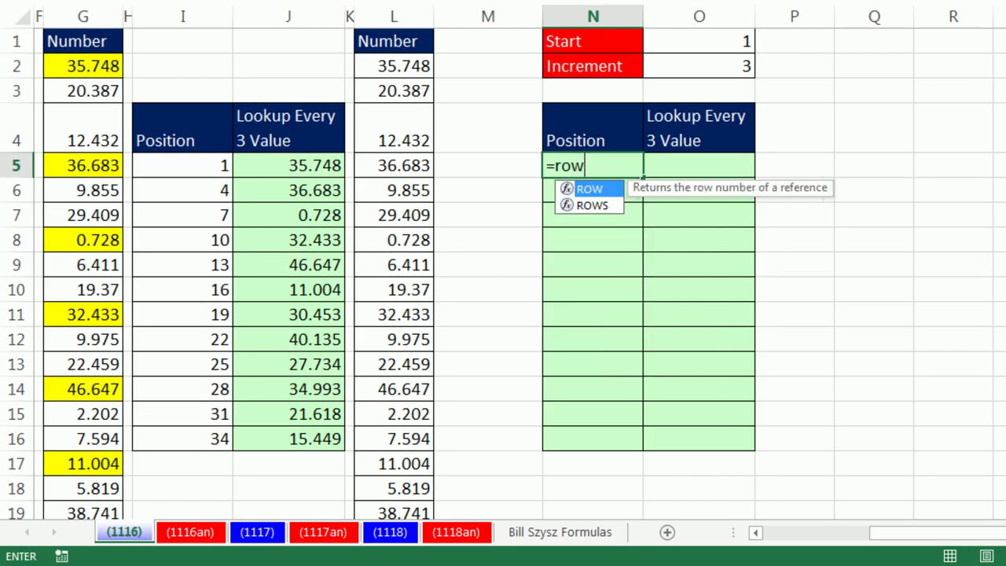
text(s)
key(Tab)
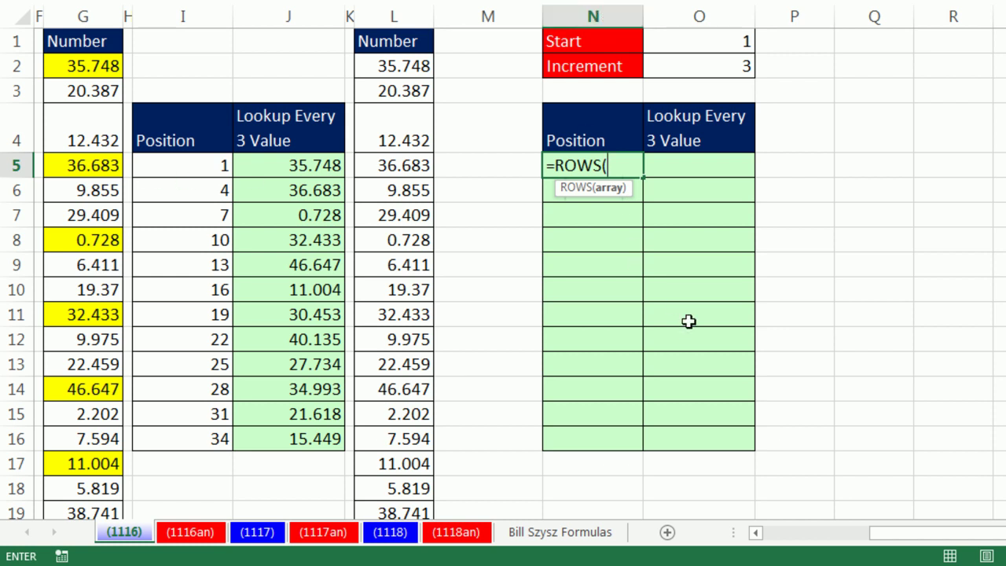
text(N$5:N)
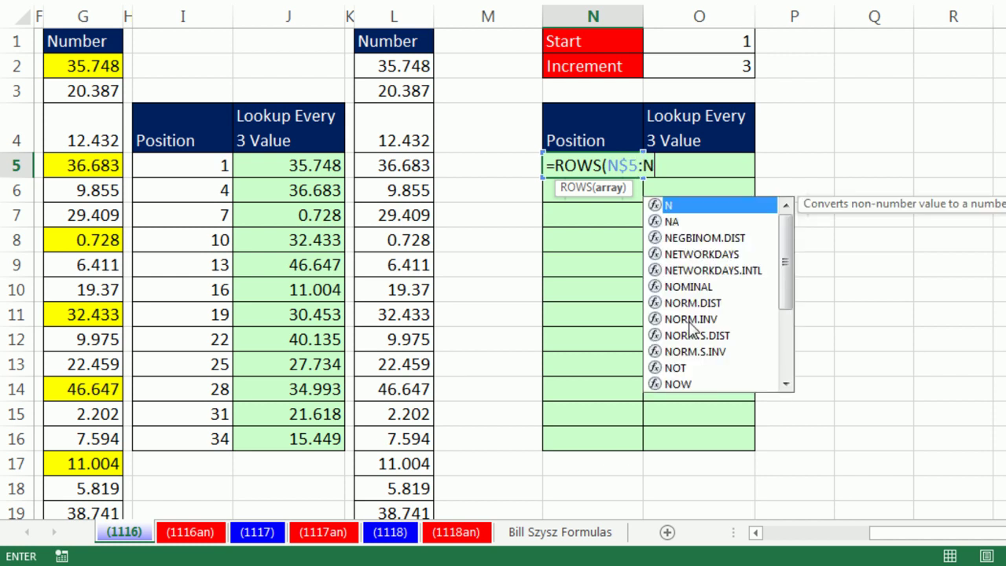
text(5)
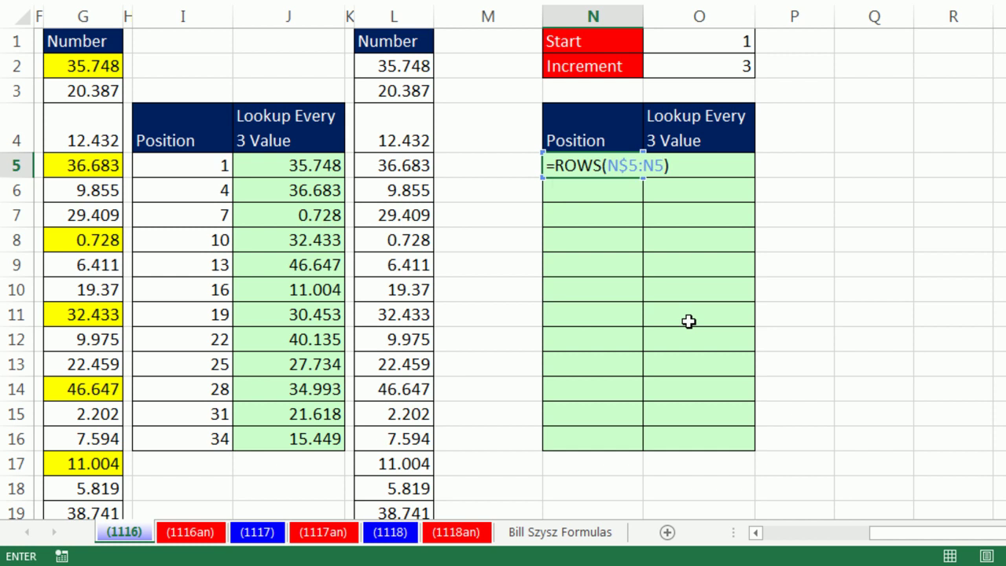
key(ctrl+Return)
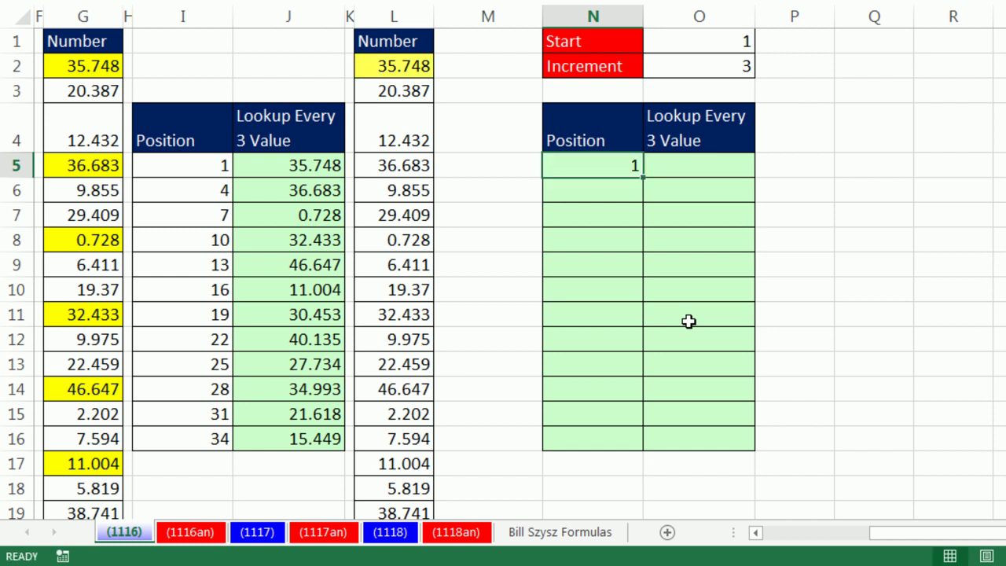
drag(643, 179, 650, 451)
double_click(603, 242)
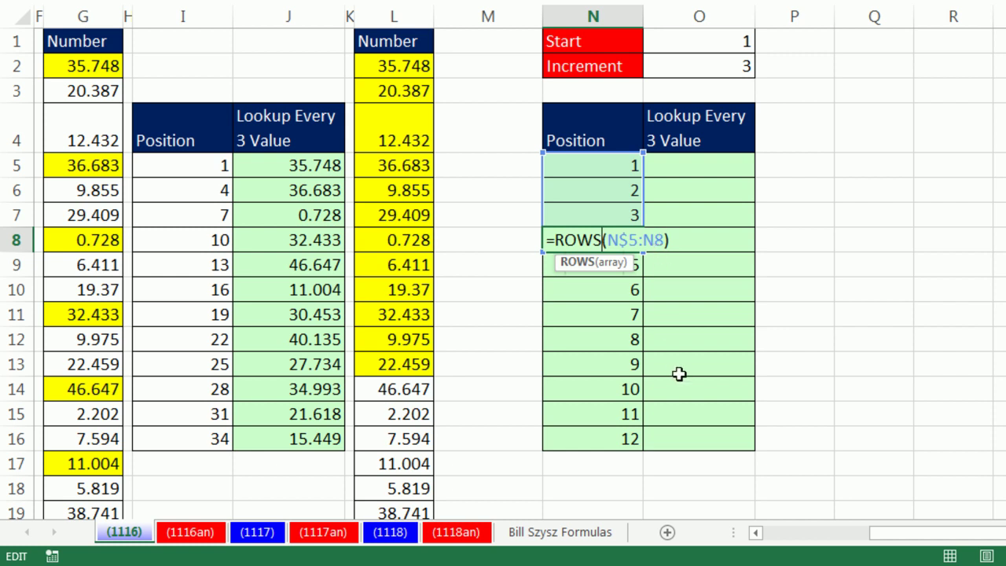
key(ctrl+Return)
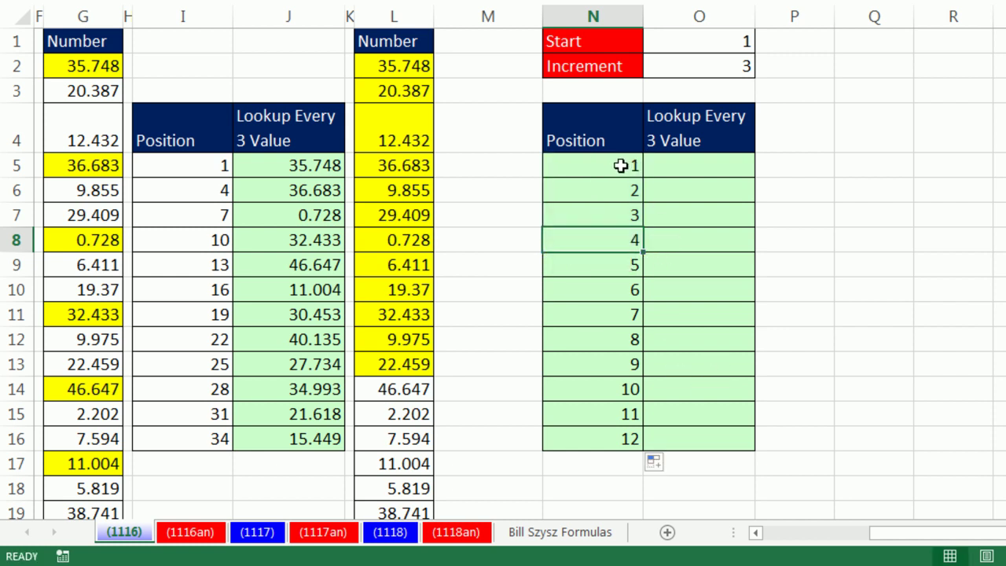
Change the N5 formula to (ROWS(N$5:N5)-1) so positions start at 0, copied to N16
double_click(621, 166)
key(End)
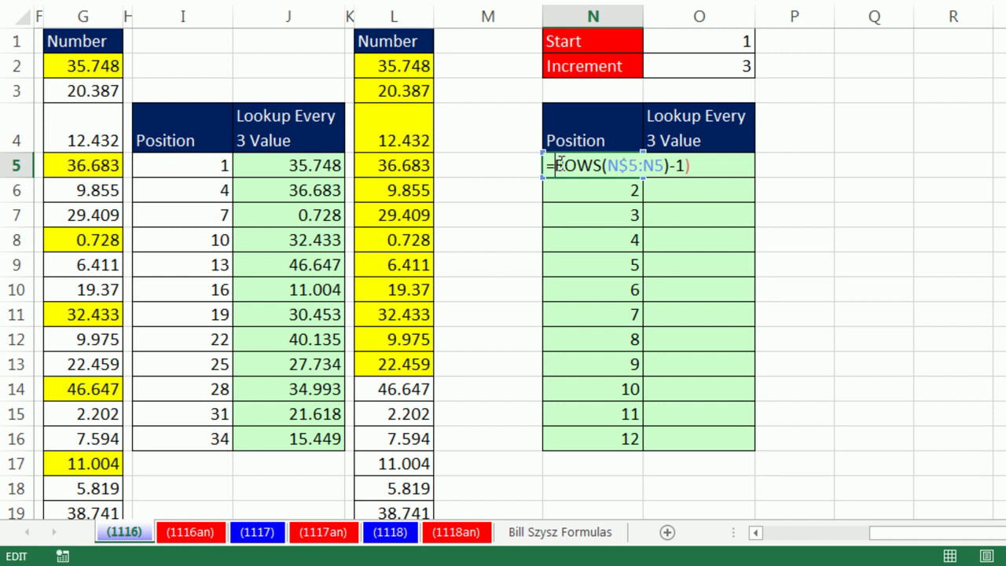
text(()
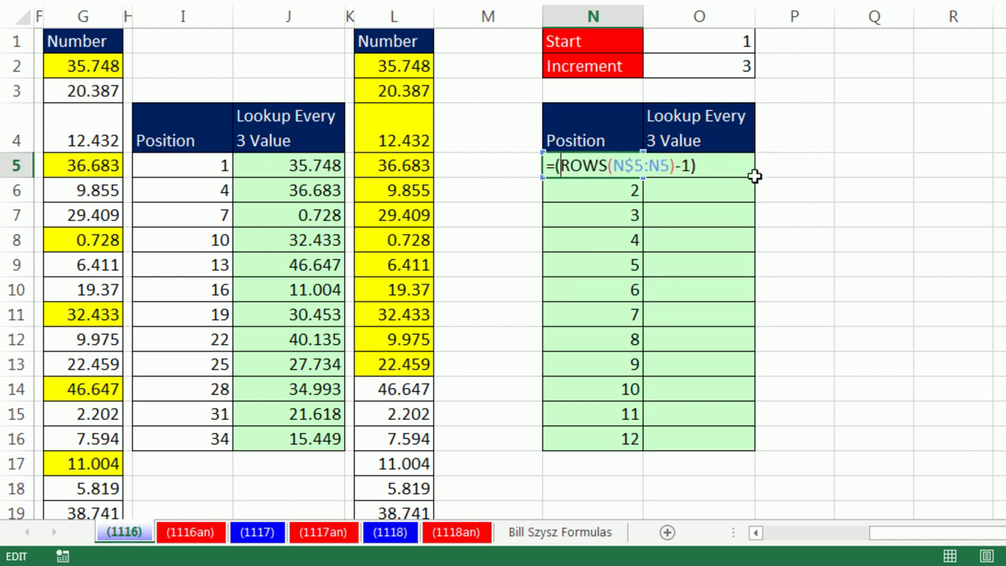
key(ctrl+Return)
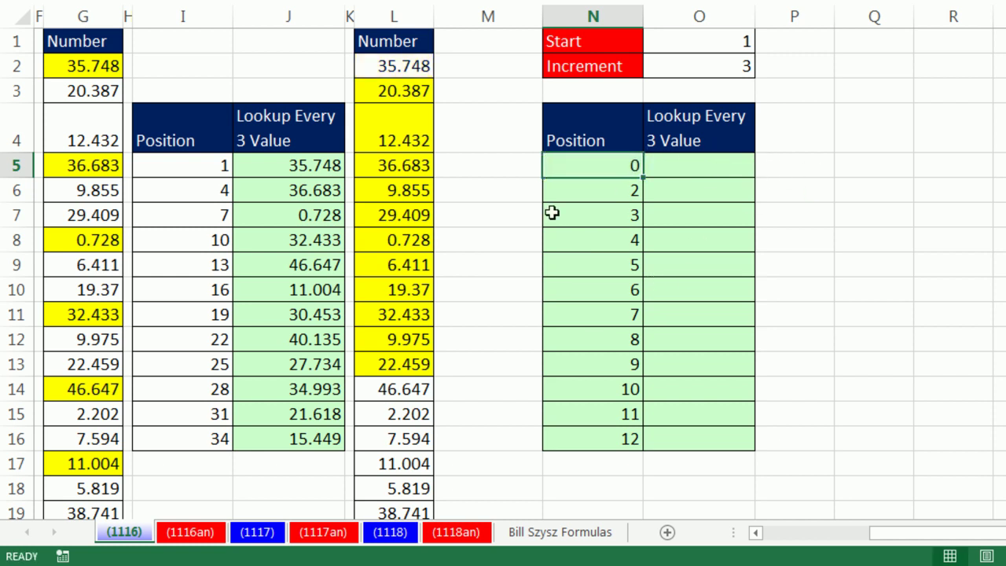
double_click(642, 177)
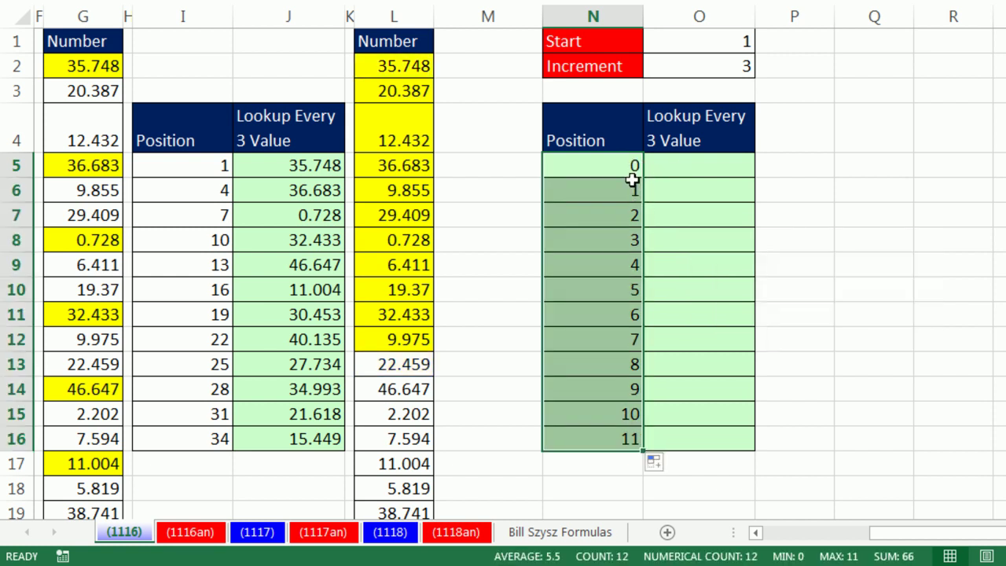
Extend the position formula to multiply by $O$2 and add $O$1 across N5:N16
key(F2)
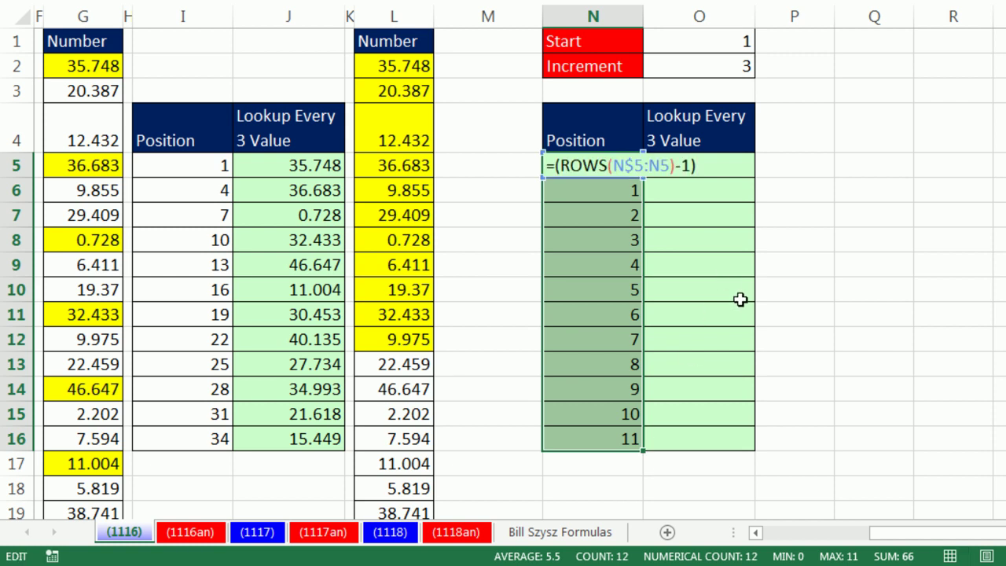
text(*)
click(739, 65)
key(F4)
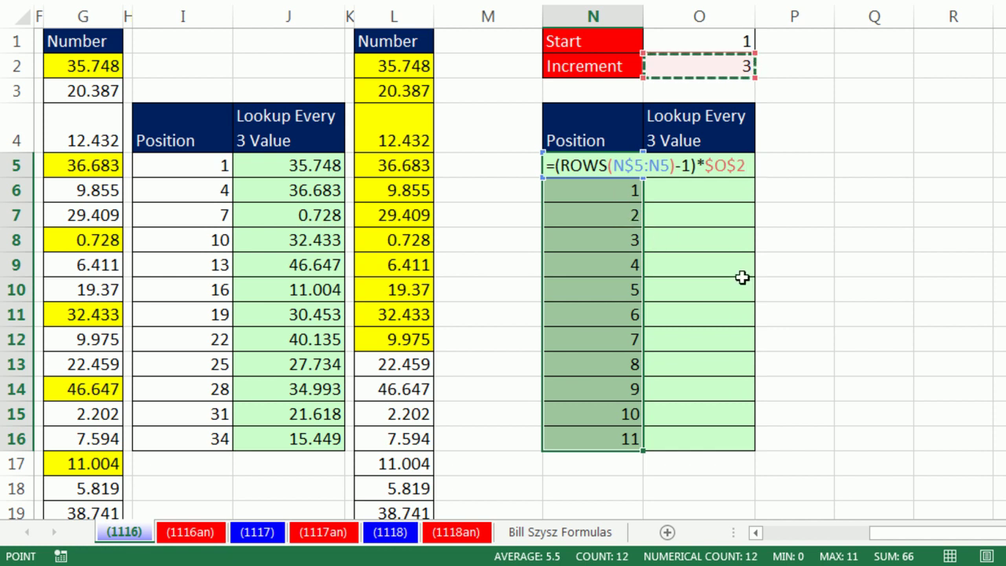
key(ctrl+Return)
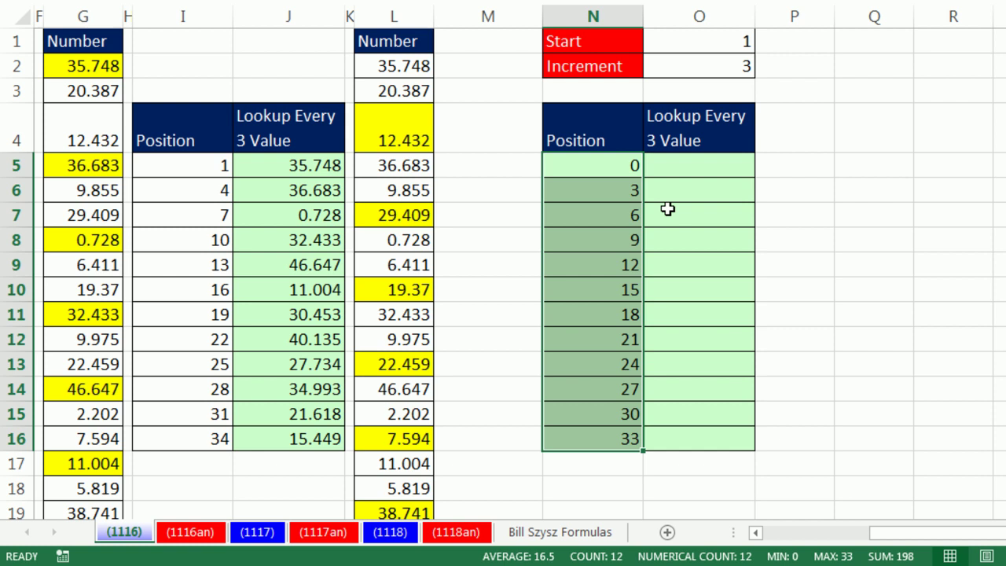
key(F2)
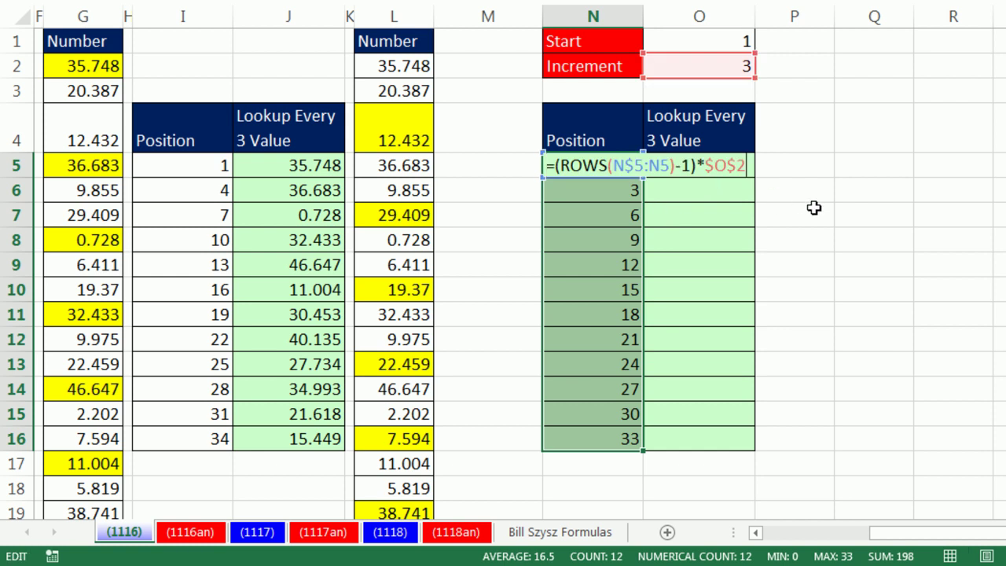
text(+)
click(722, 41)
key(F4)
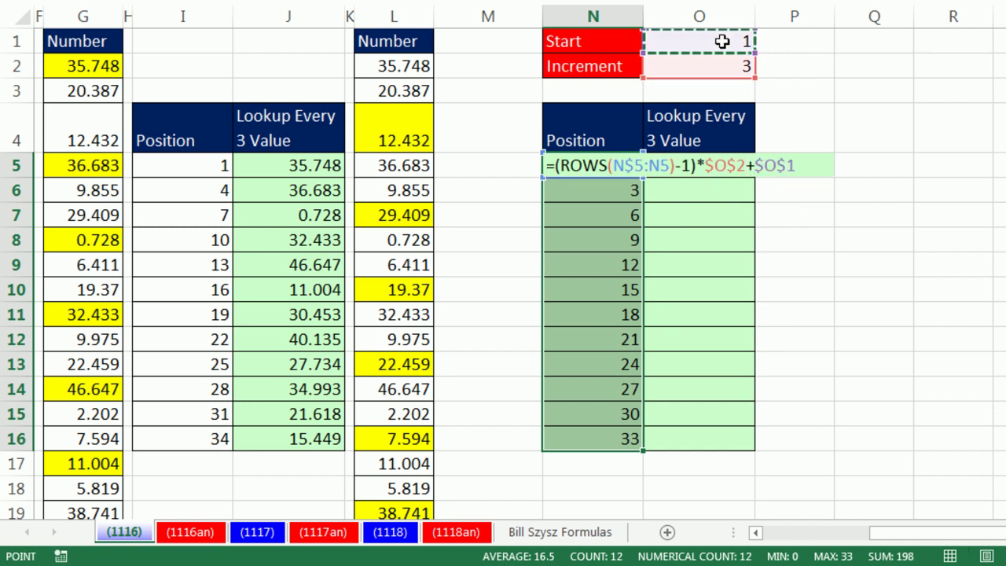
key(ctrl+Return)
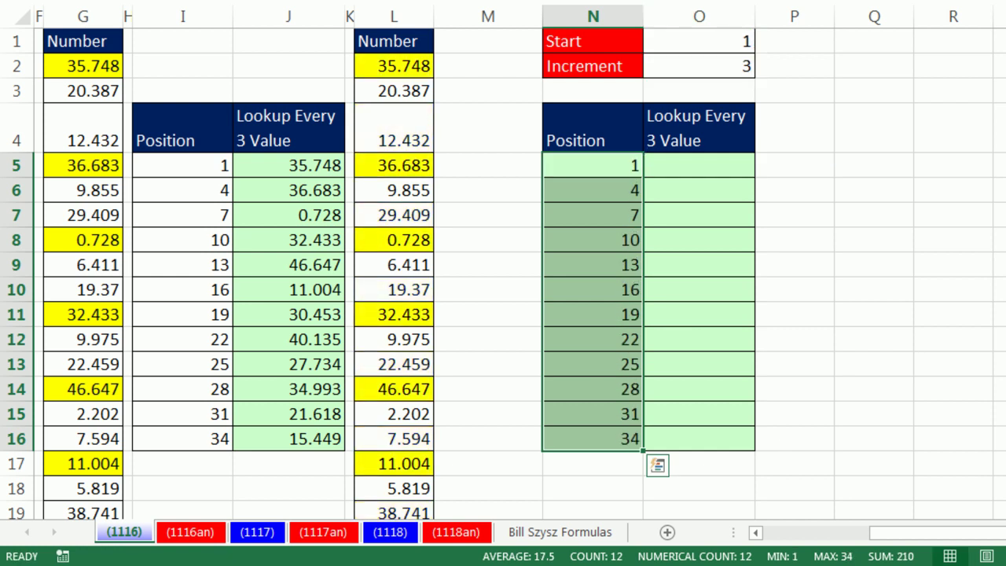
Test the formula by changing Start to 2, then back to 1
click(675, 40)
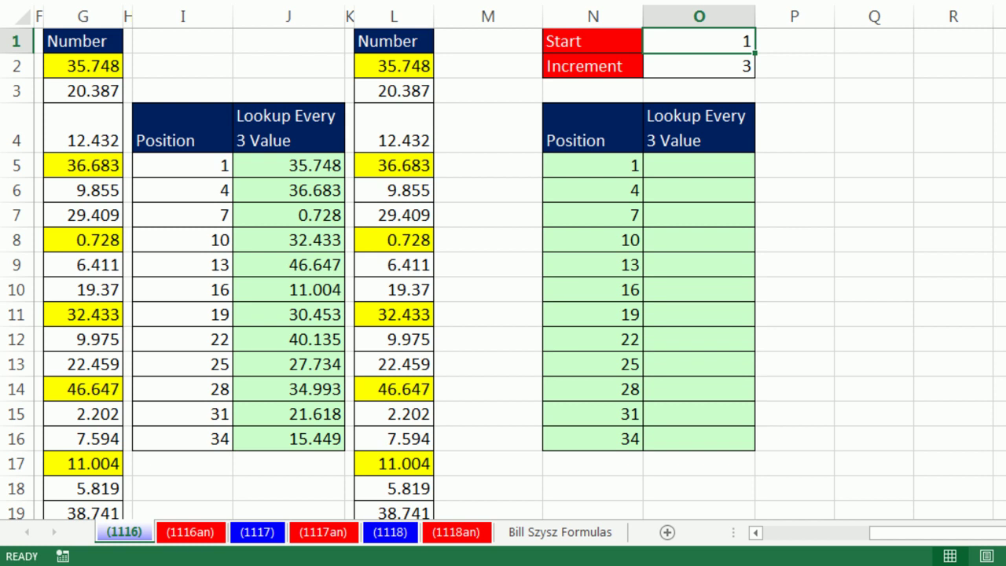
text(2)
key(ctrl+Return)
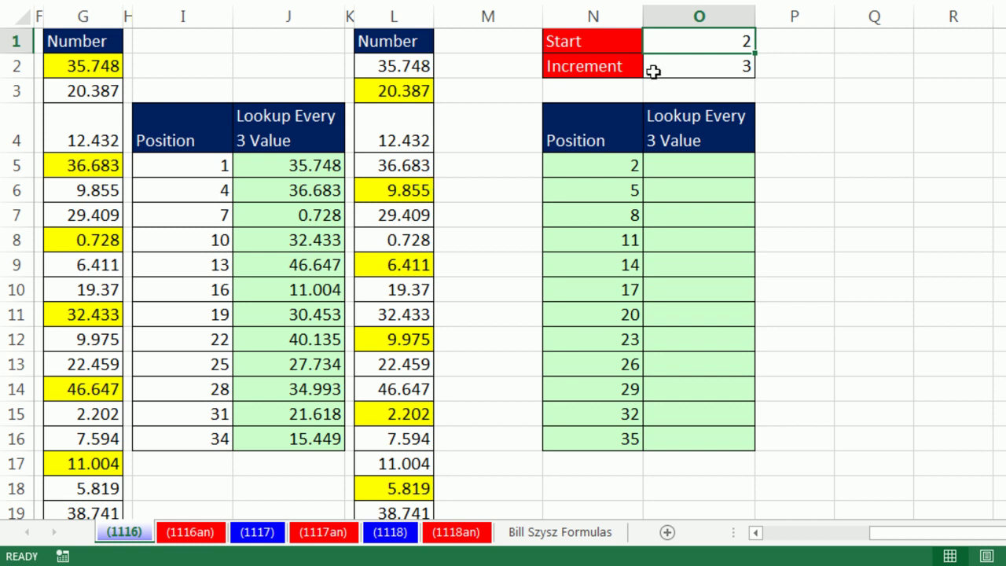
text(1)
key(ctrl+Return)
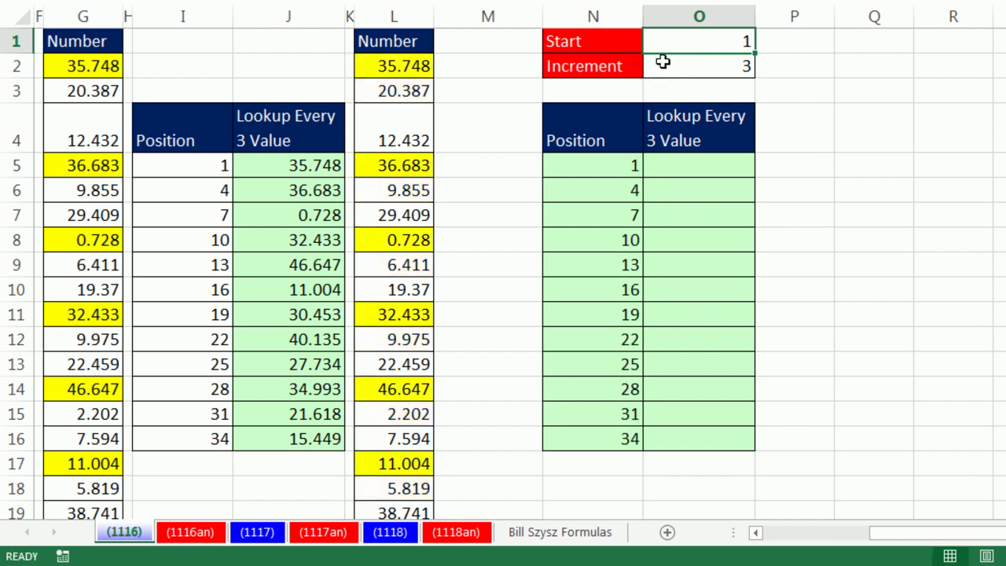
Start =INDEX($L$2:$L$37, in O5 and paste in the copied position formula
double_click(606, 167)
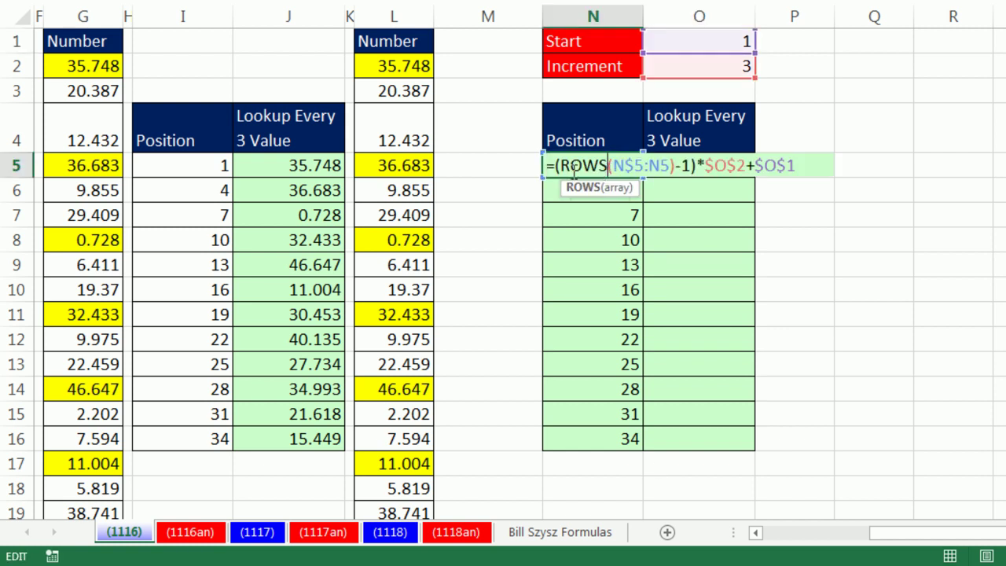
drag(546, 168, 762, 187)
key(ctrl+c)
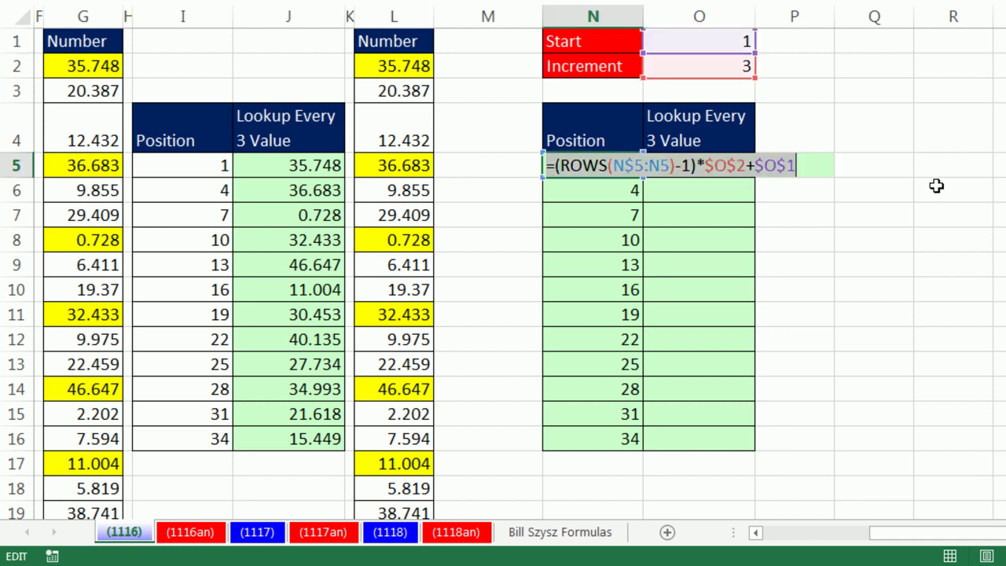
click(735, 164)
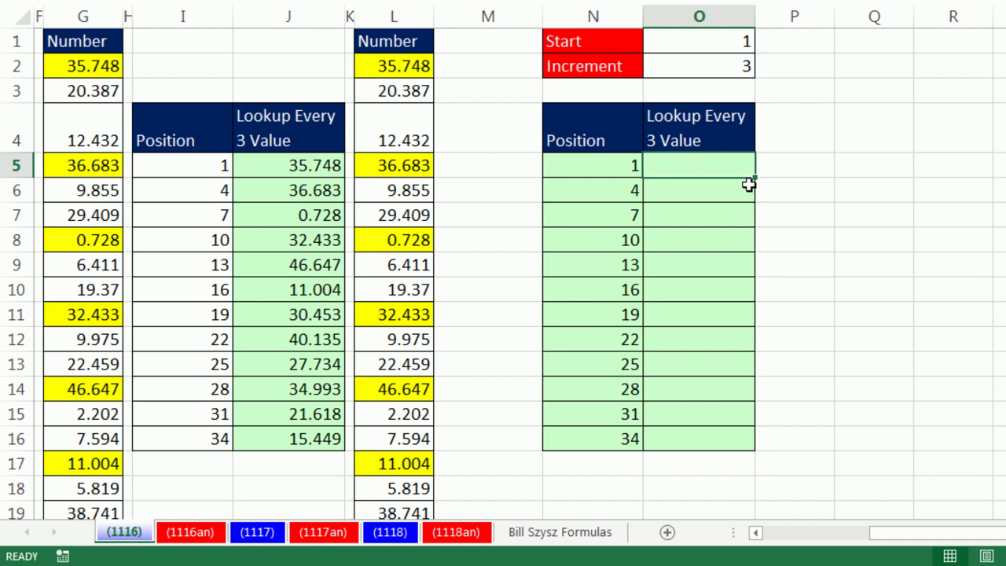
text(=IF()
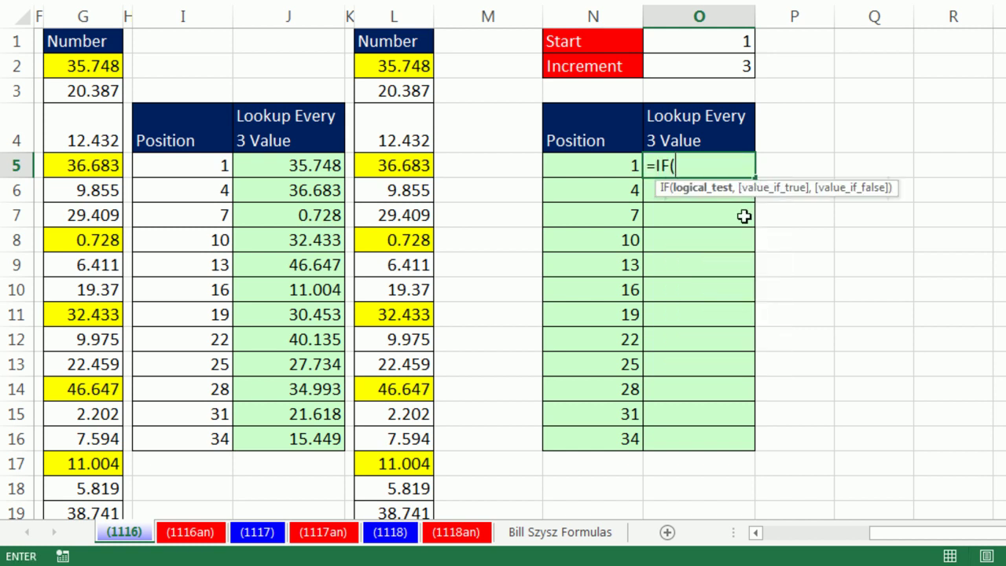
key(BackSpace)
key(BackSpace)
text(NDEX()
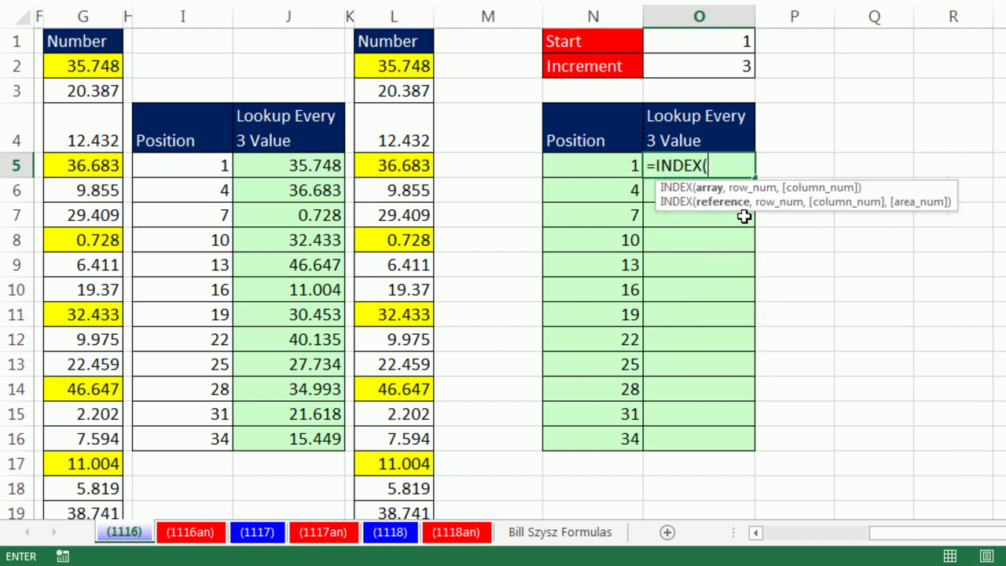
click(409, 69)
key(ctrl+shift+Down)
key(ctrl+BackSpace)
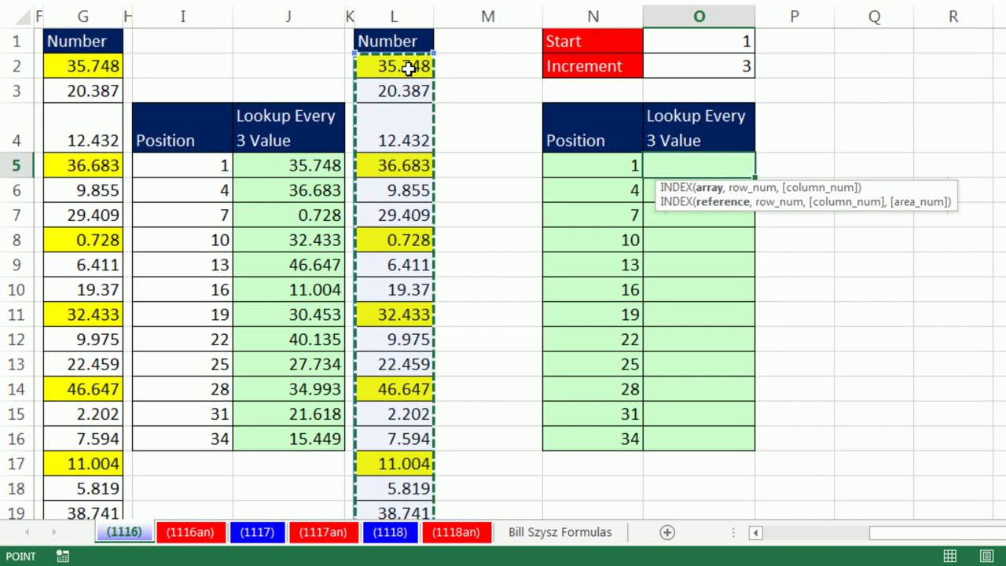
text(,)
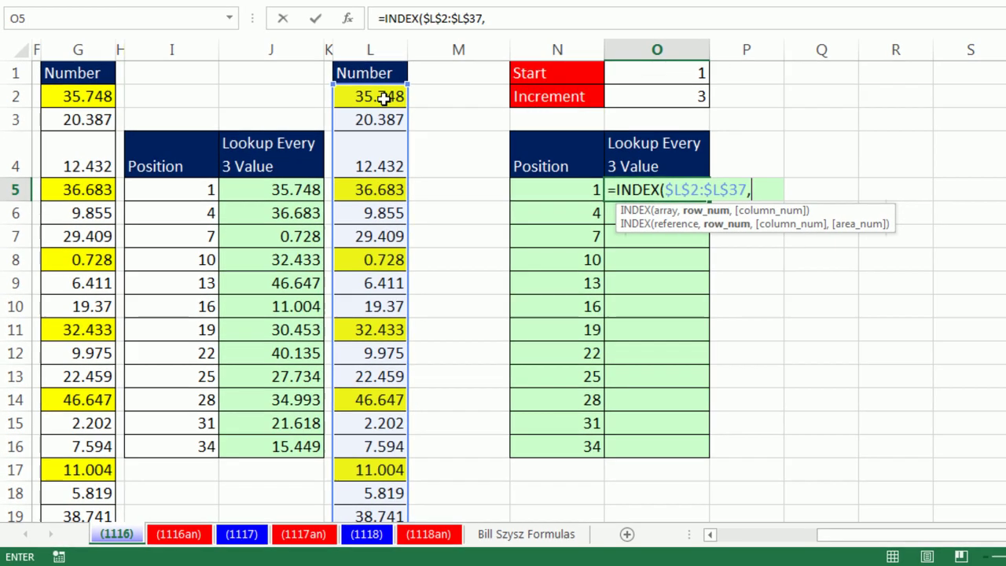
key(ctrl+v)
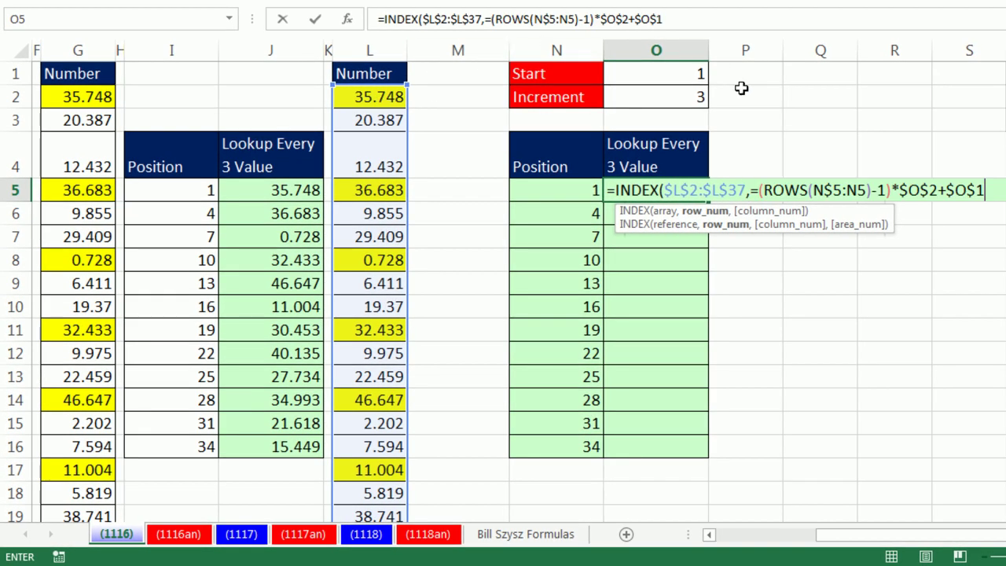
Remove the stray equals sign, point ROWS at column O, and fill the formula to O16
drag(753, 194, 759, 197)
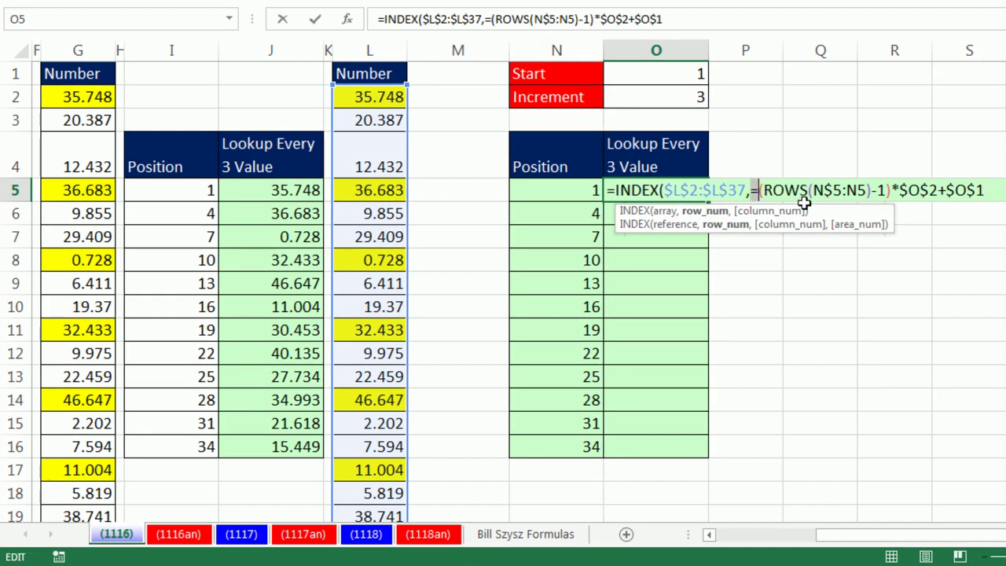
key(Delete)
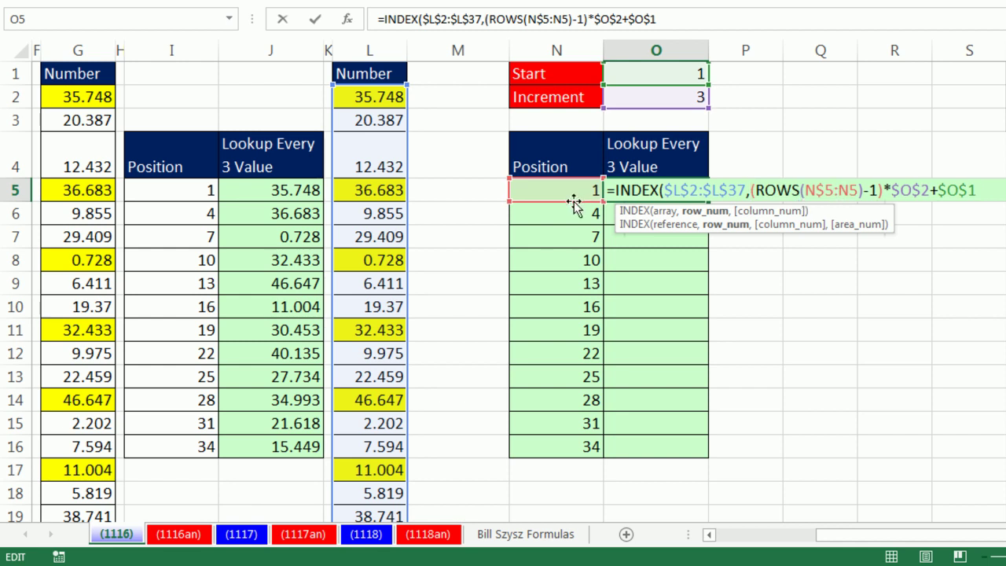
drag(588, 202, 638, 203)
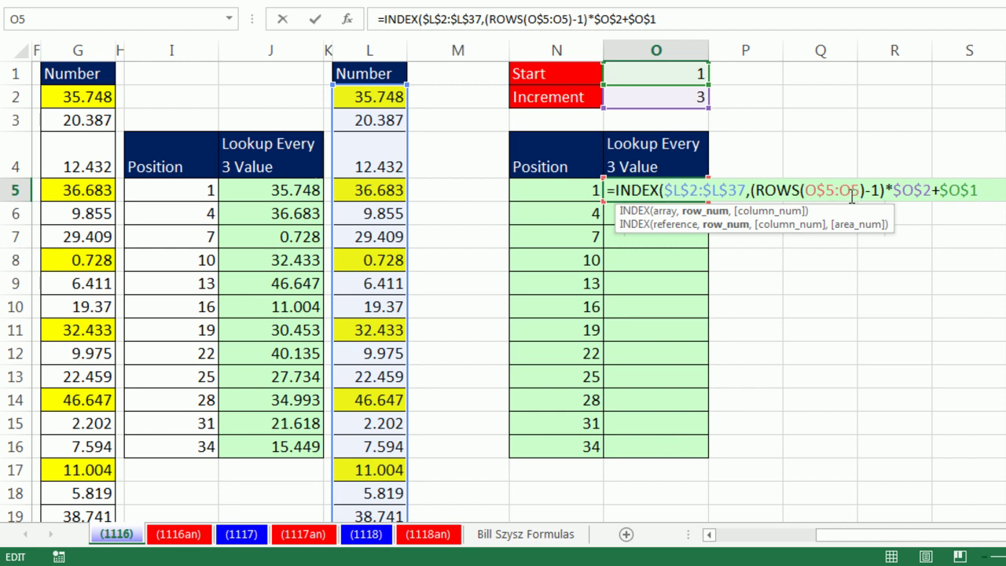
text())
key(ctrl+Return)
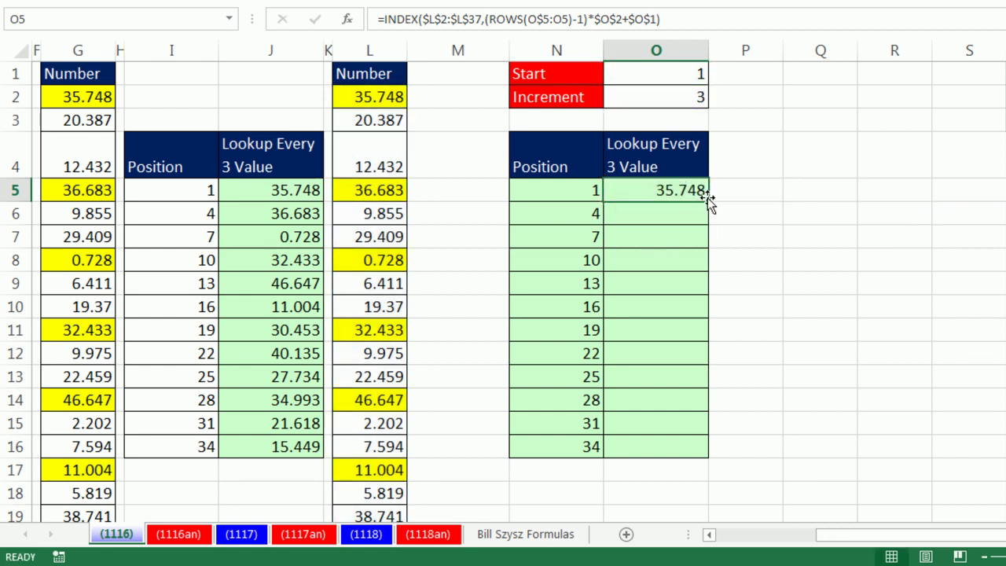
double_click(709, 202)
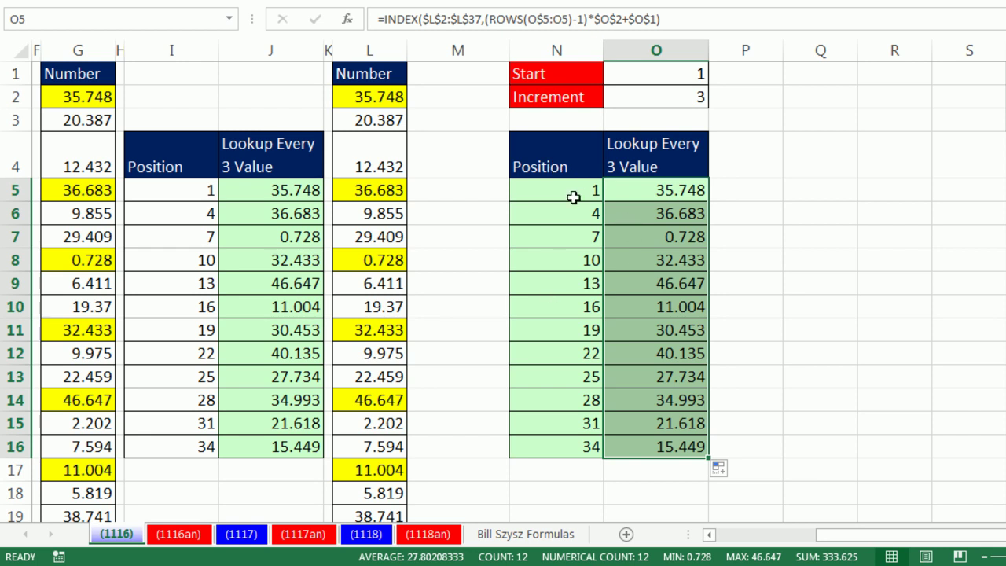
double_click(697, 190)
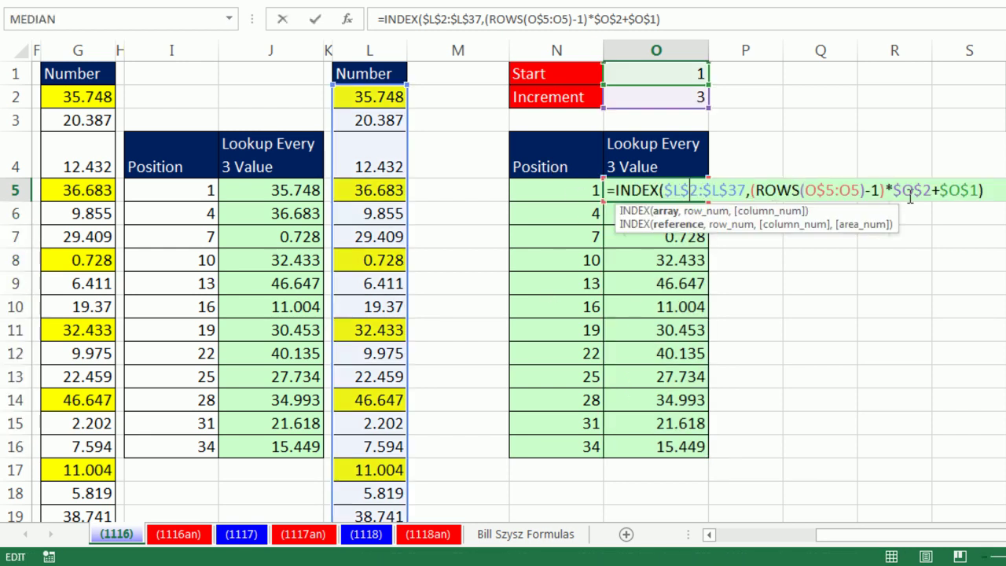
Move the Position column N4:N16 out to column S and set Start in O1 to 4
key(Escape)
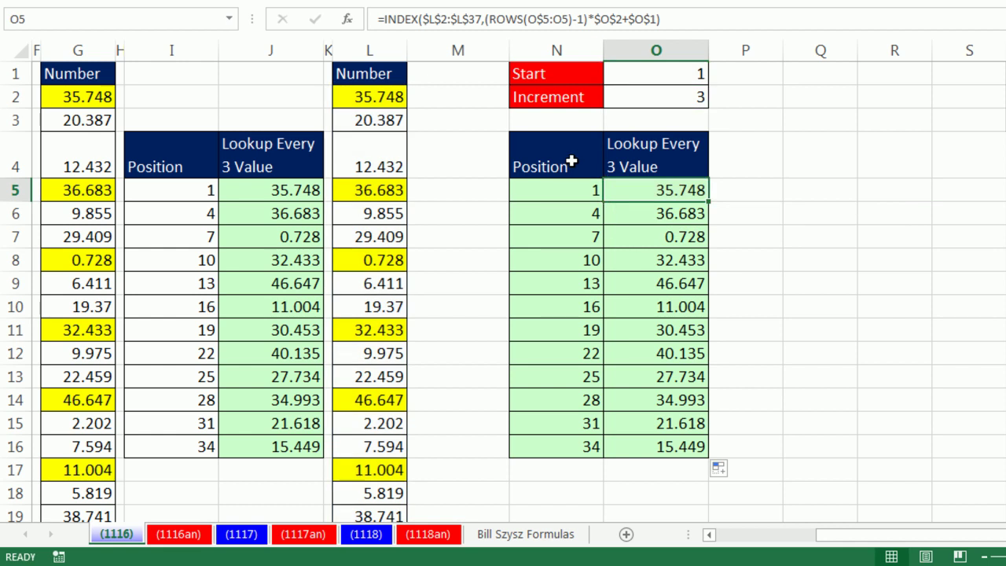
drag(578, 162, 975, 467)
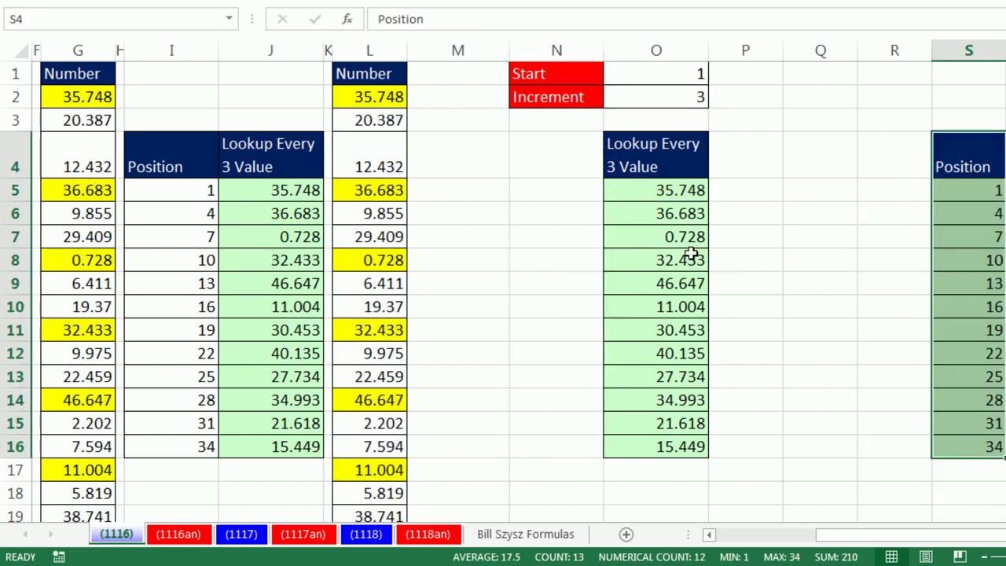
click(667, 193)
click(670, 75)
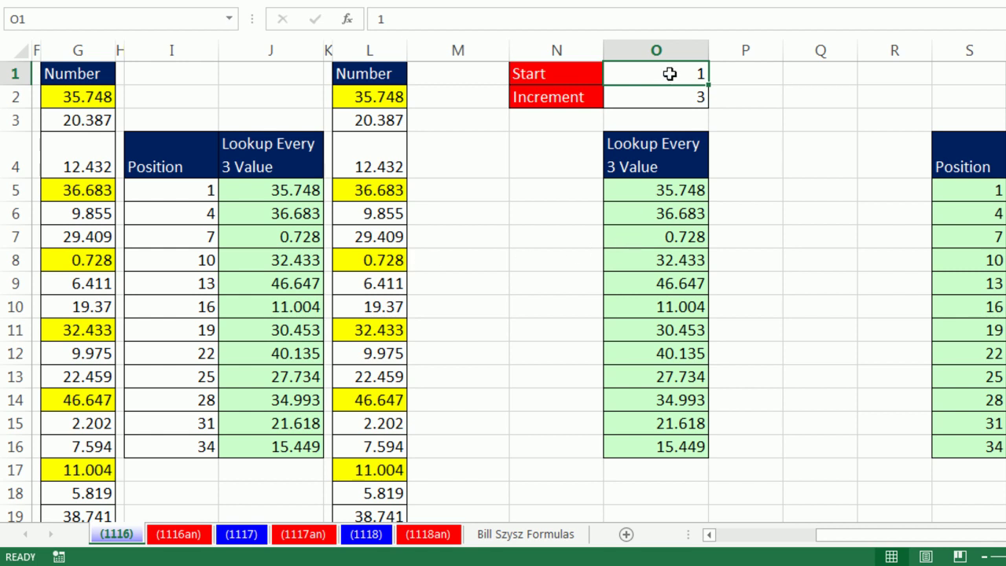
text(4)
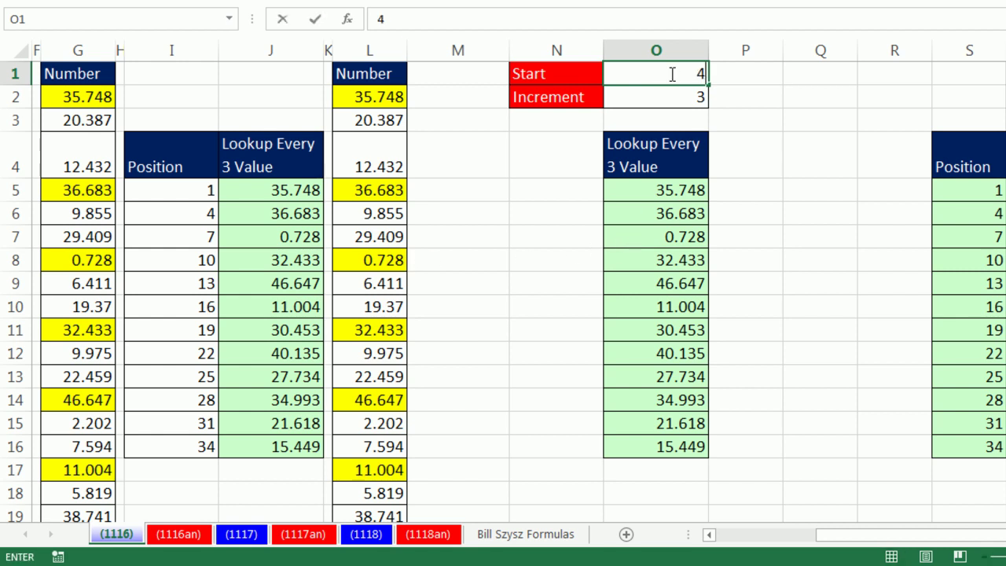
key(ctrl+Return)
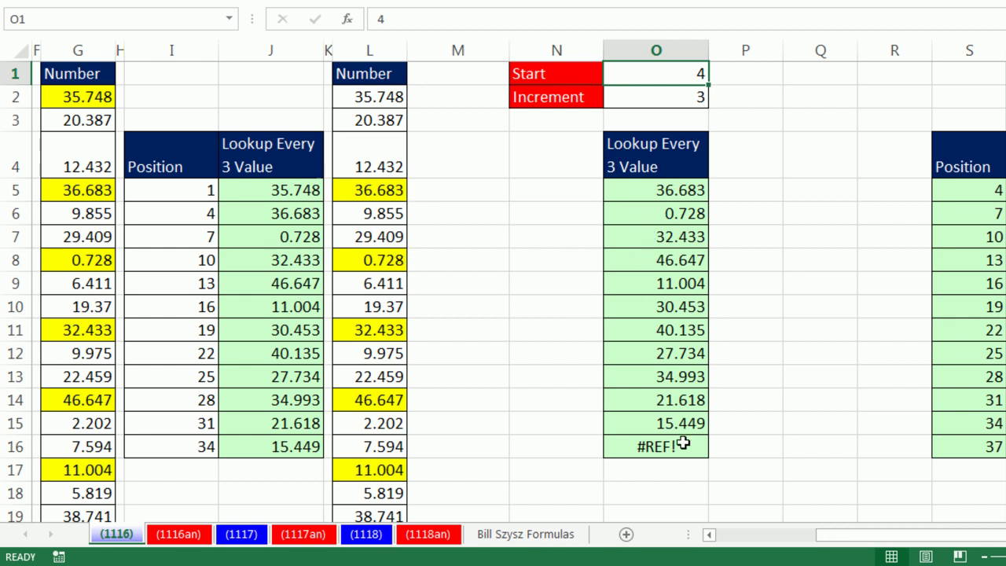
Wrap O5's INDEX formula as IFERROR(…,"") and copy it down the green column
double_click(669, 188)
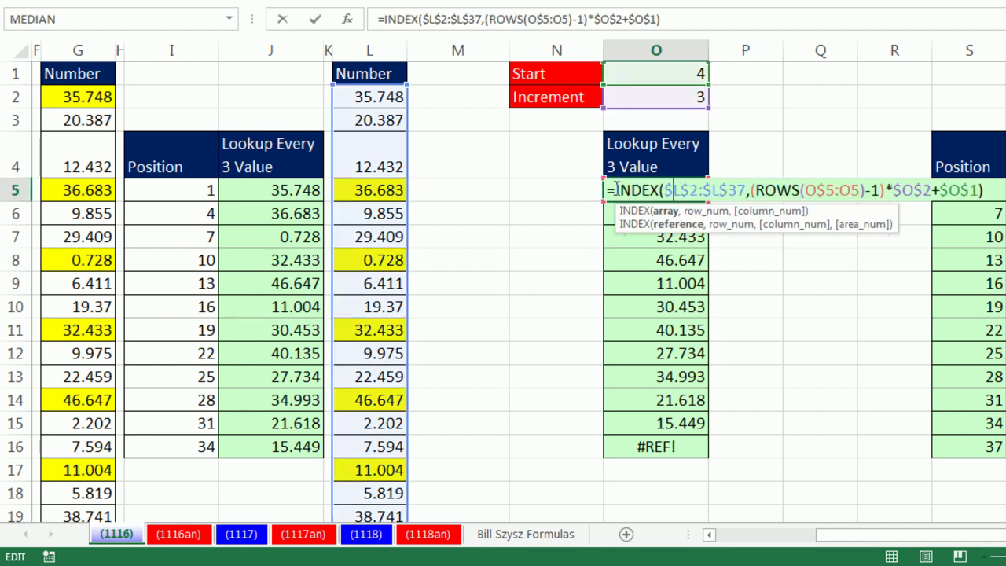
click(617, 190)
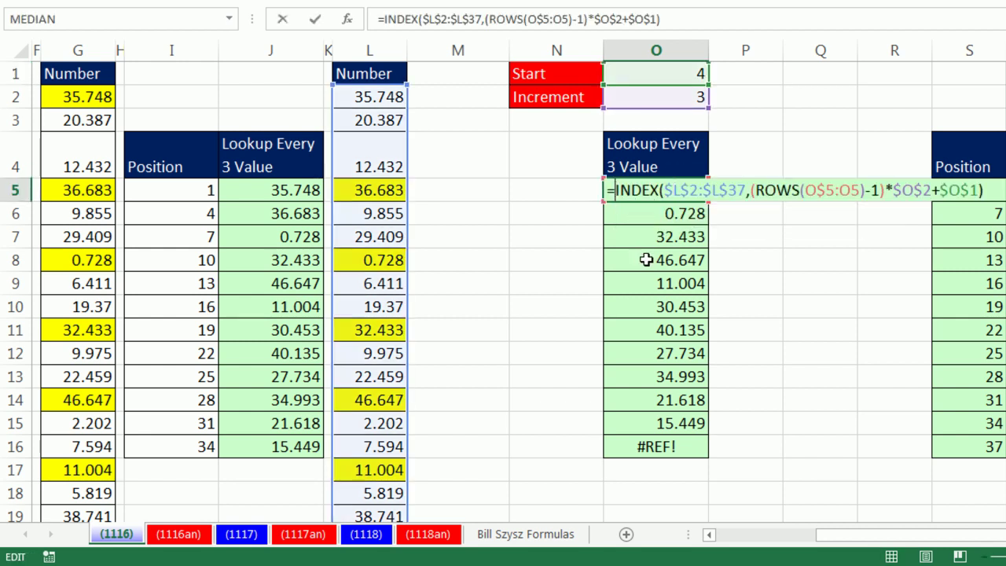
text(if)
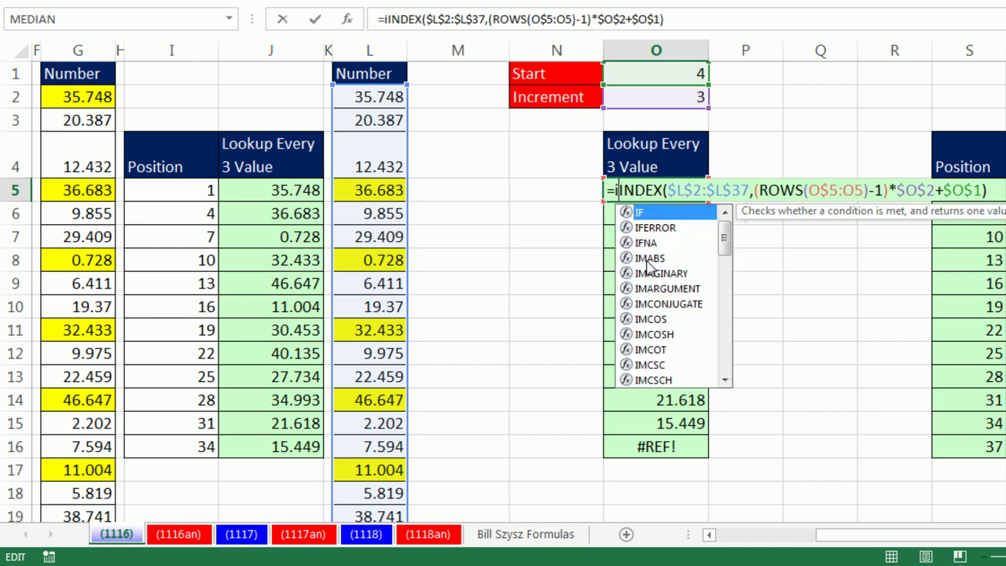
key(Down)
key(Tab)
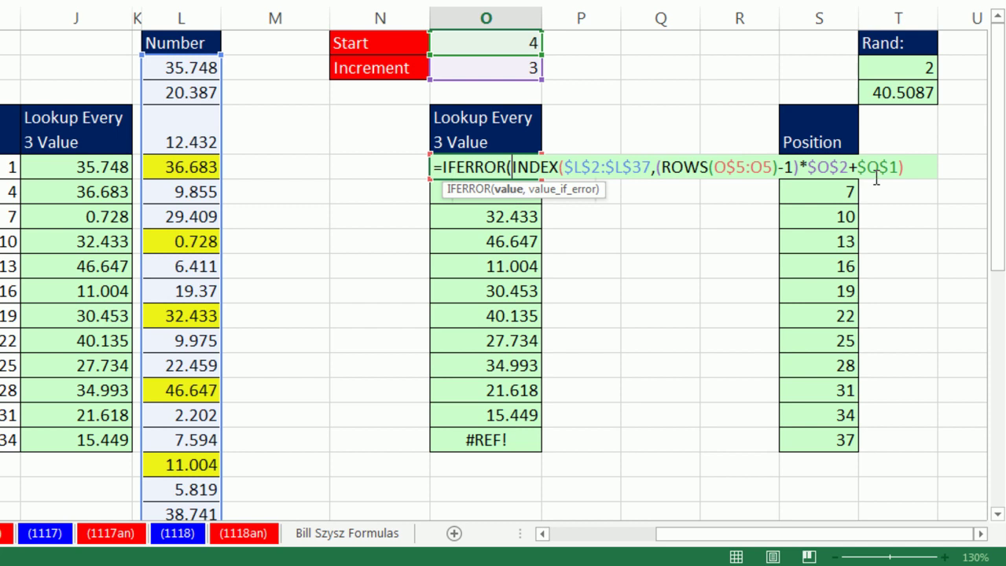
text(,)
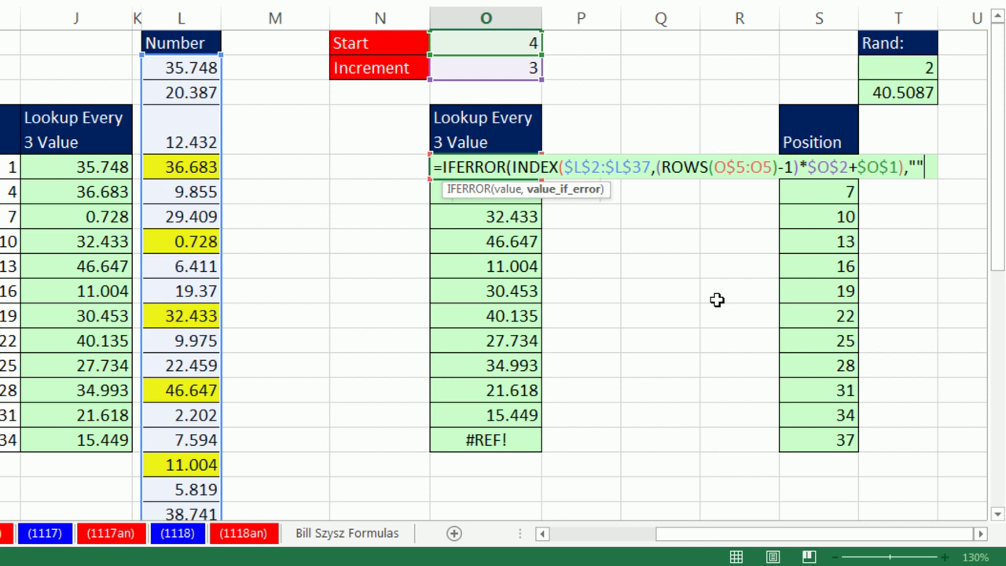
text(""))
key(ctrl+Return)
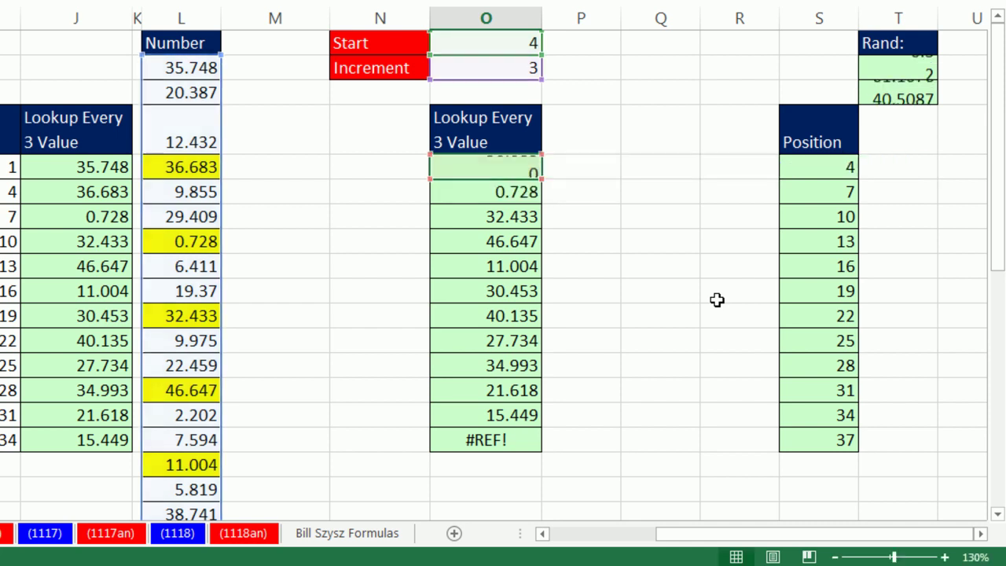
double_click(543, 180)
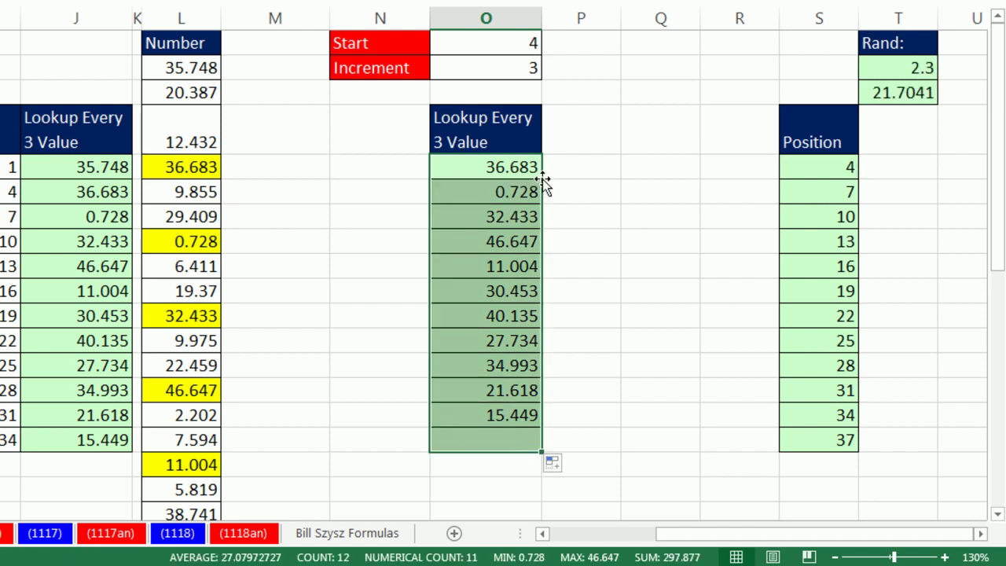
Set Start in O1 to 10 and Increment in O2 to 5, then display O5's formula
click(491, 47)
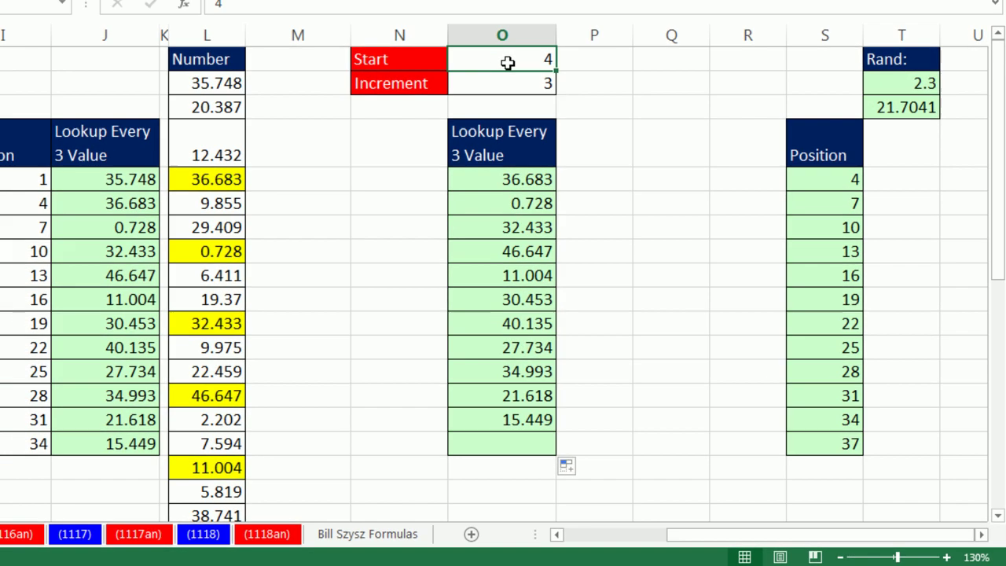
text(10)
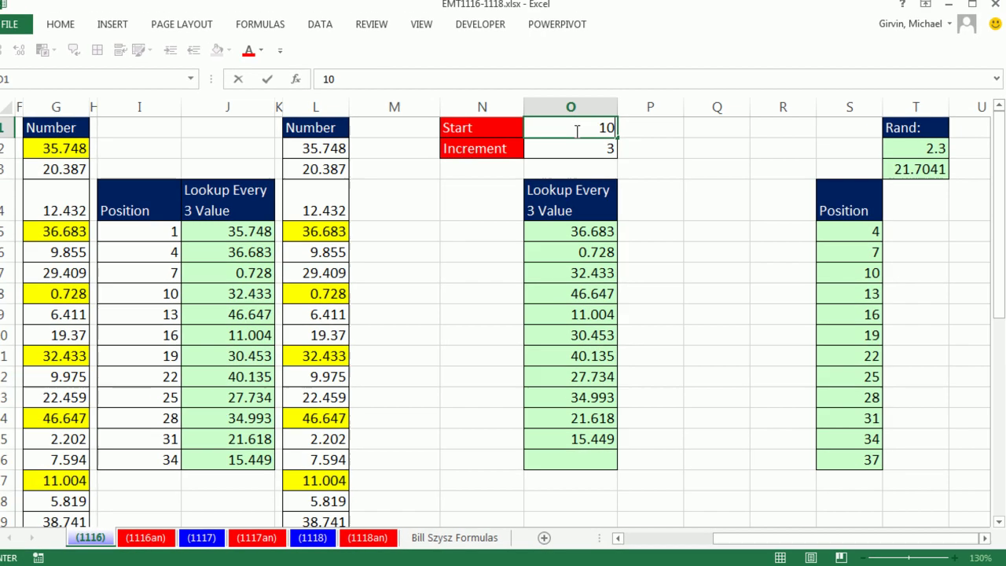
key(ctrl+Return)
scroll(431, 320, down, 2)
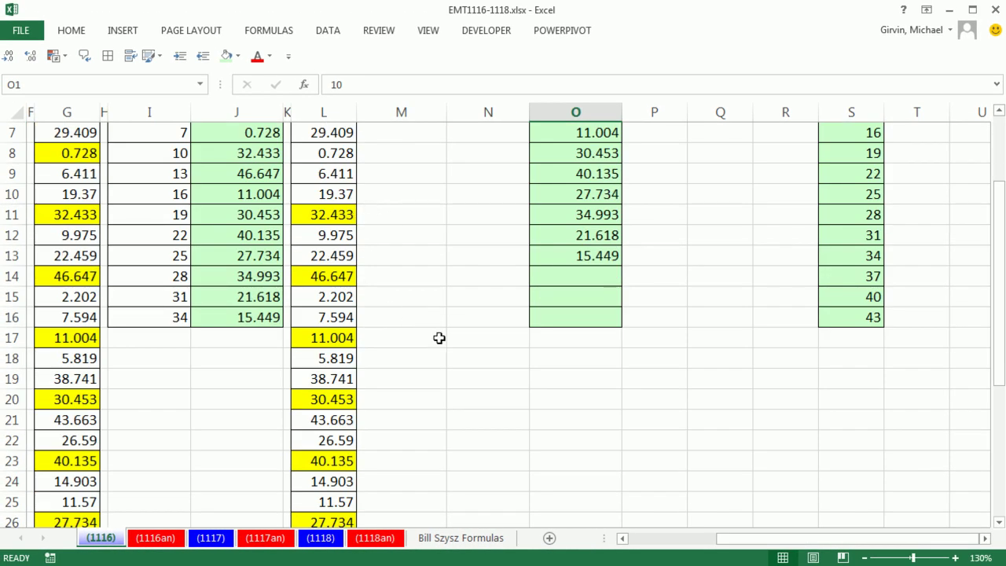
scroll(438, 338, up, 2)
click(598, 151)
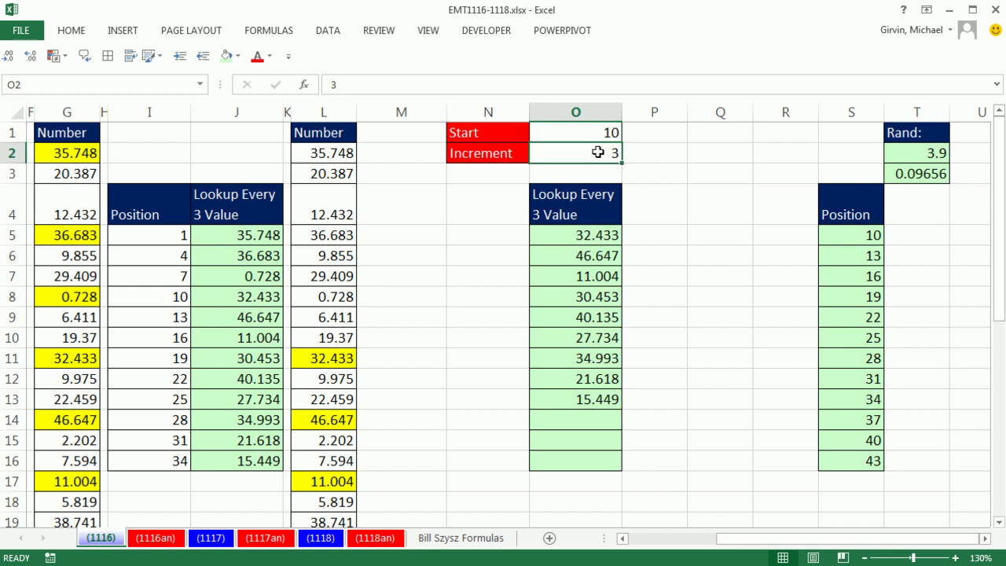
text(5)
key(ctrl+Return)
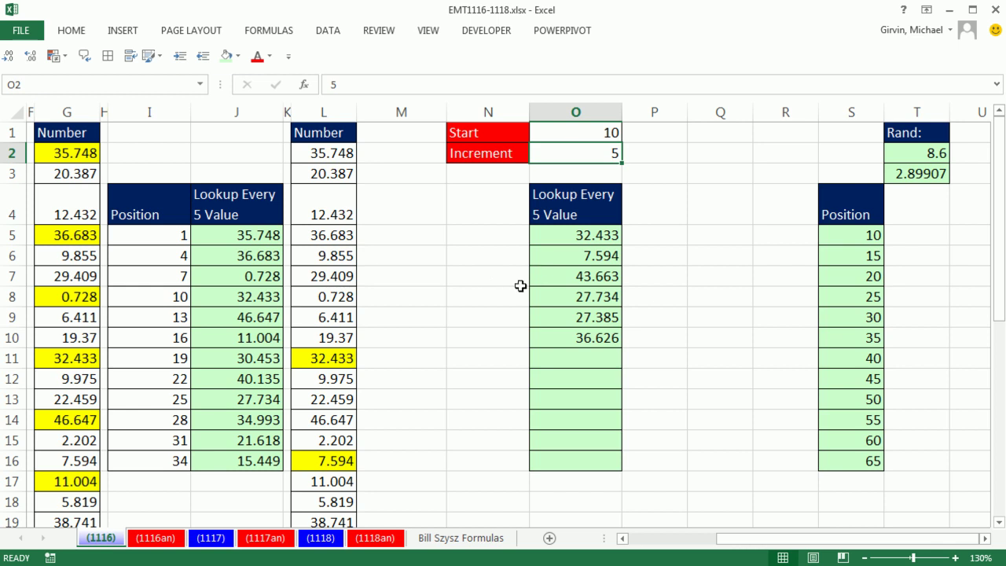
double_click(566, 235)
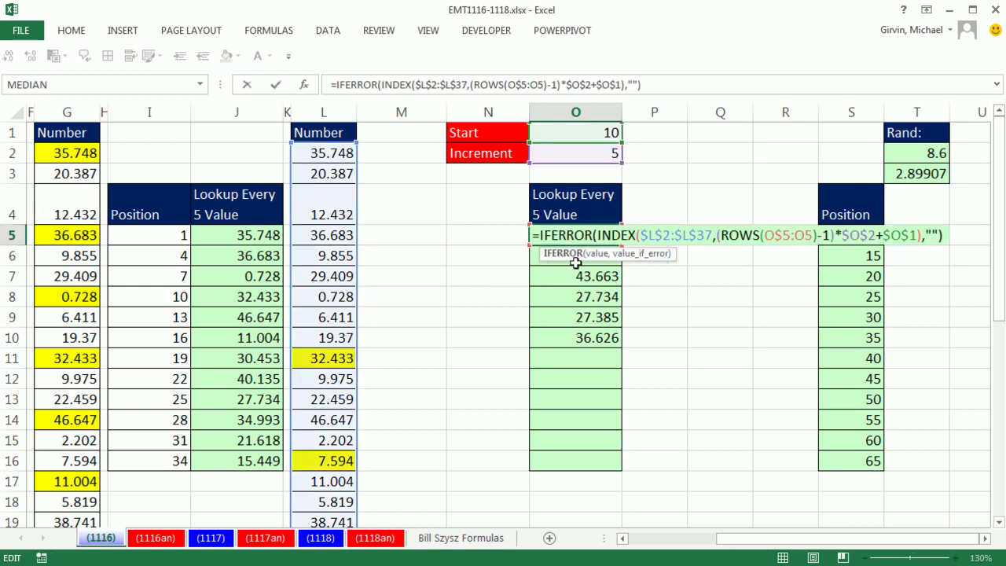